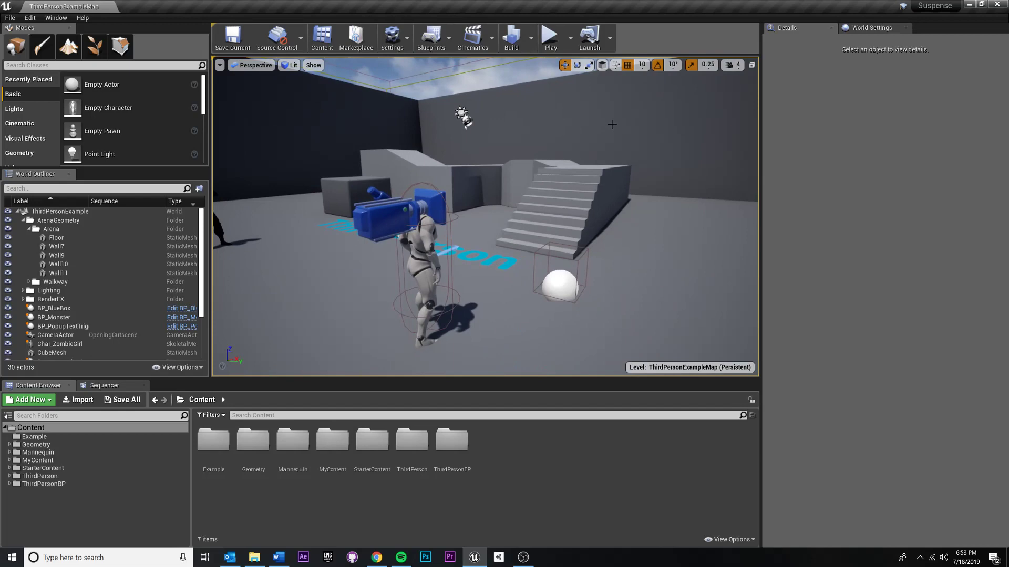
- Orbit the viewport and start a Play-in-Editor session of ThirdPersonExampleMap
{"action": "right_click_drag", "start_coordinate": [605, 130], "coordinate": [536, 135]}
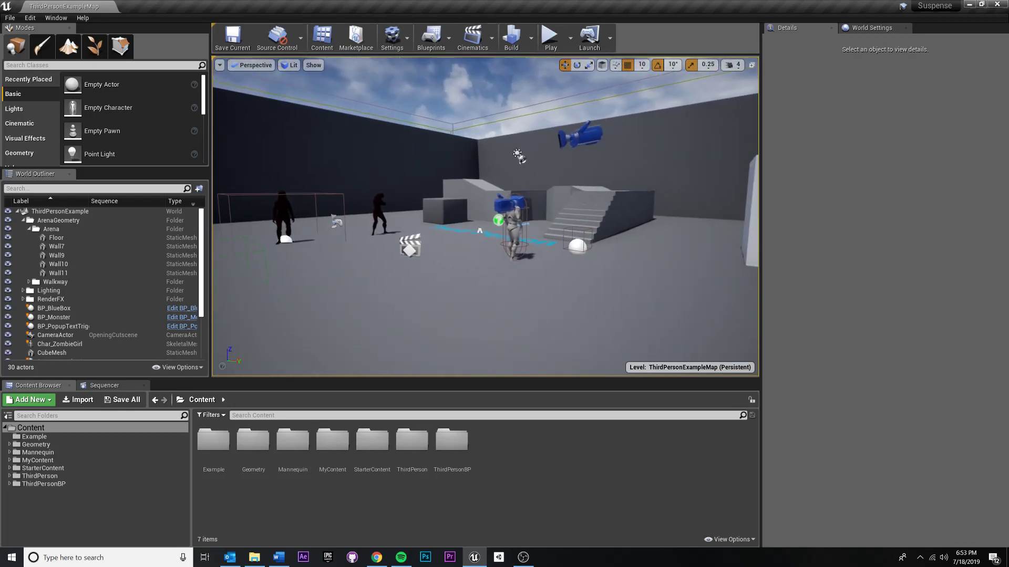
{"action": "left_click", "coordinate": [551, 39]}
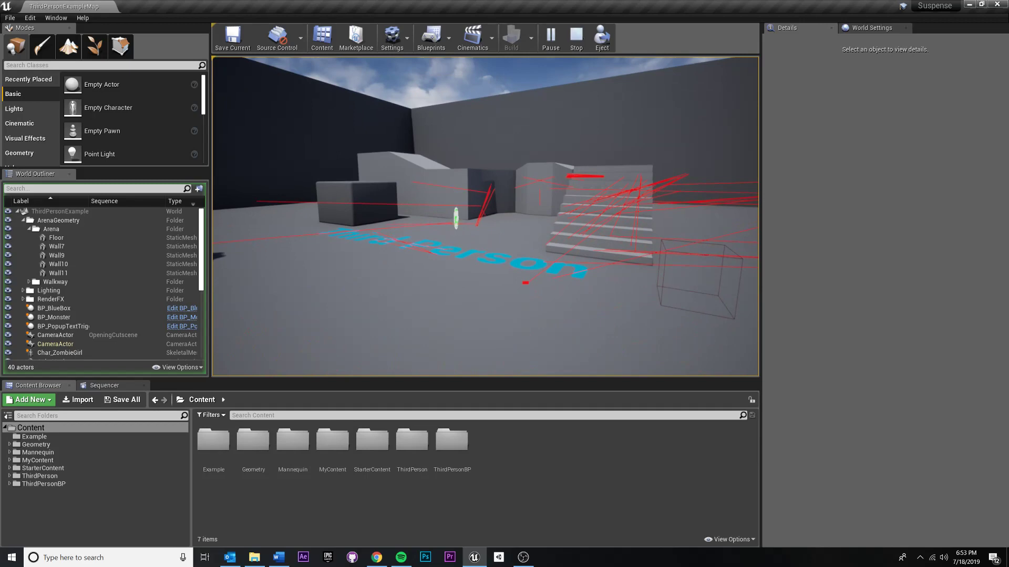
- Release the mouse from the running game and stop the play session
{"action": "key", "text": "super"}
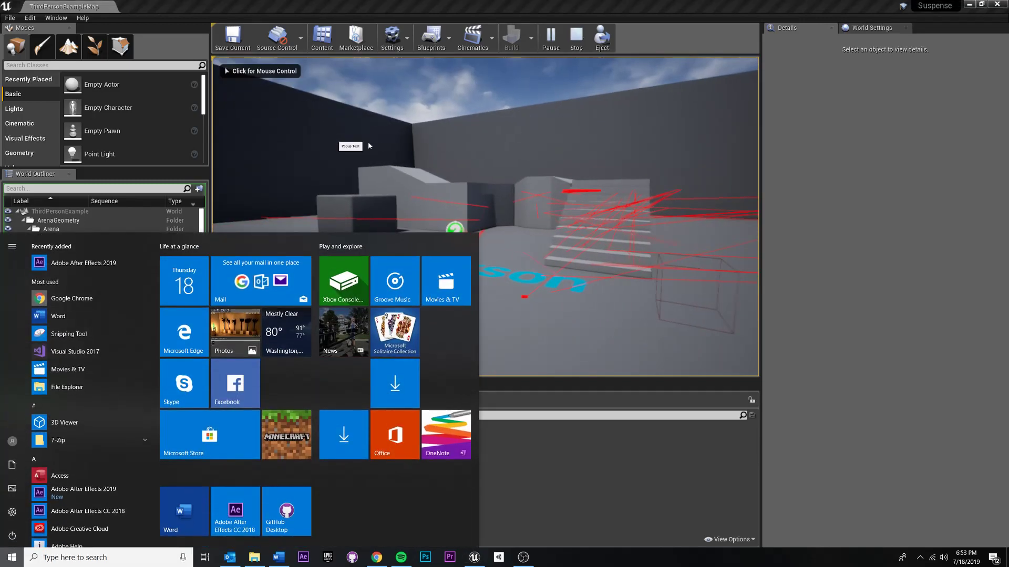
{"action": "left_click", "coordinate": [368, 141]}
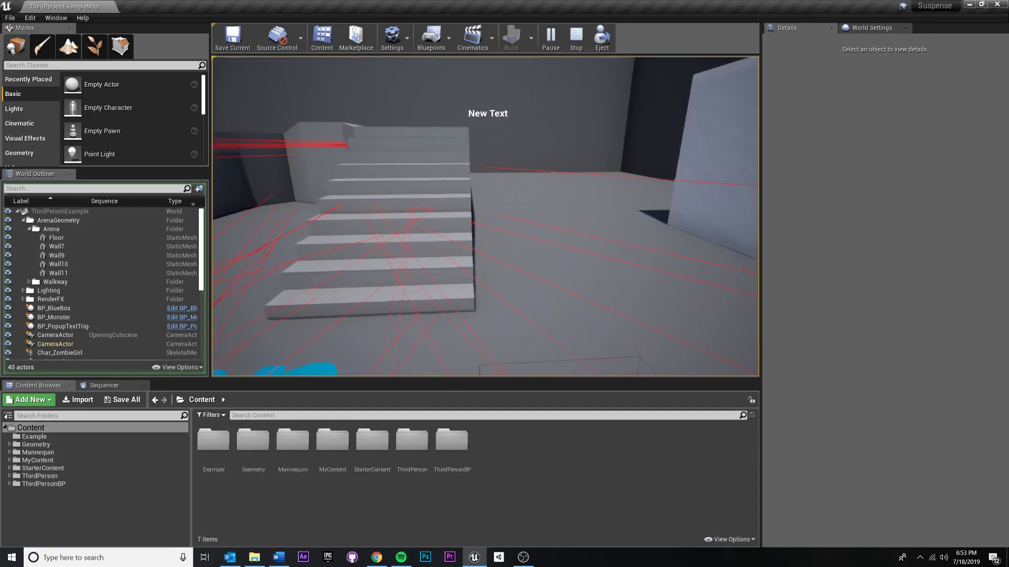
{"action": "key", "text": "super"}
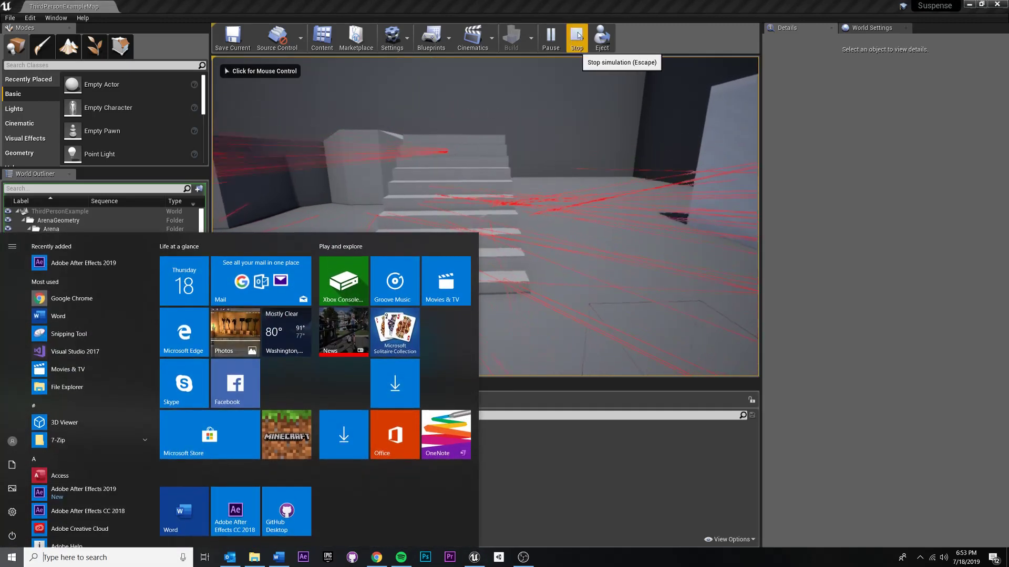
{"action": "left_click", "coordinate": [576, 37]}
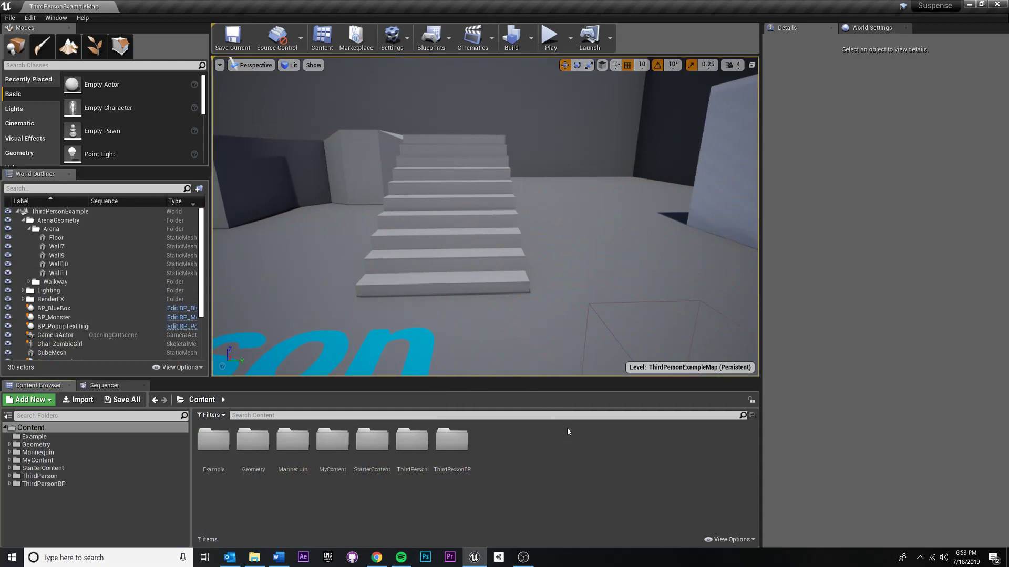
- Create a new Widget Blueprint in the Content folder via the User Interface menu
{"action": "right_click", "coordinate": [517, 466]}
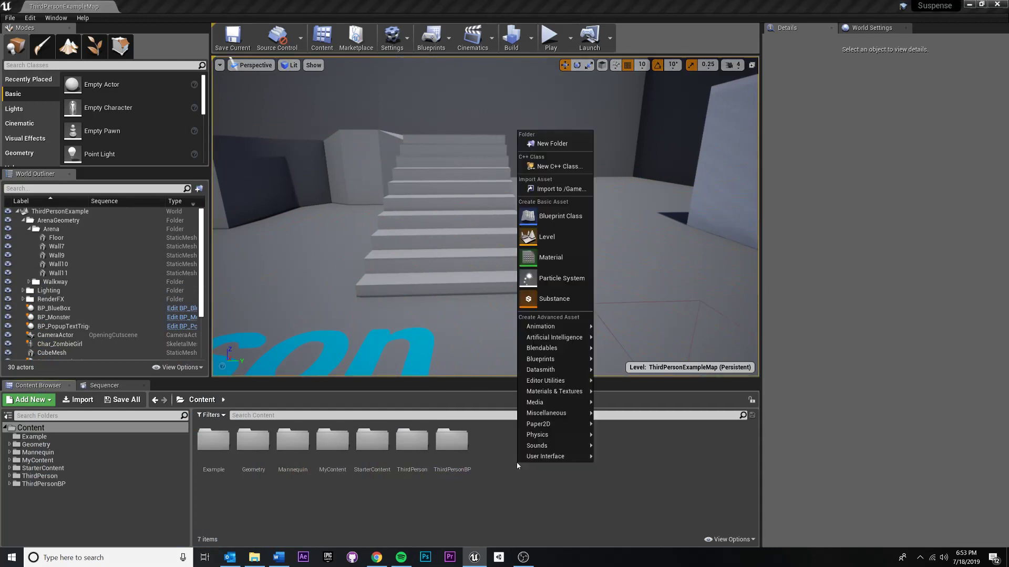
{"action": "left_click", "coordinate": [513, 474]}
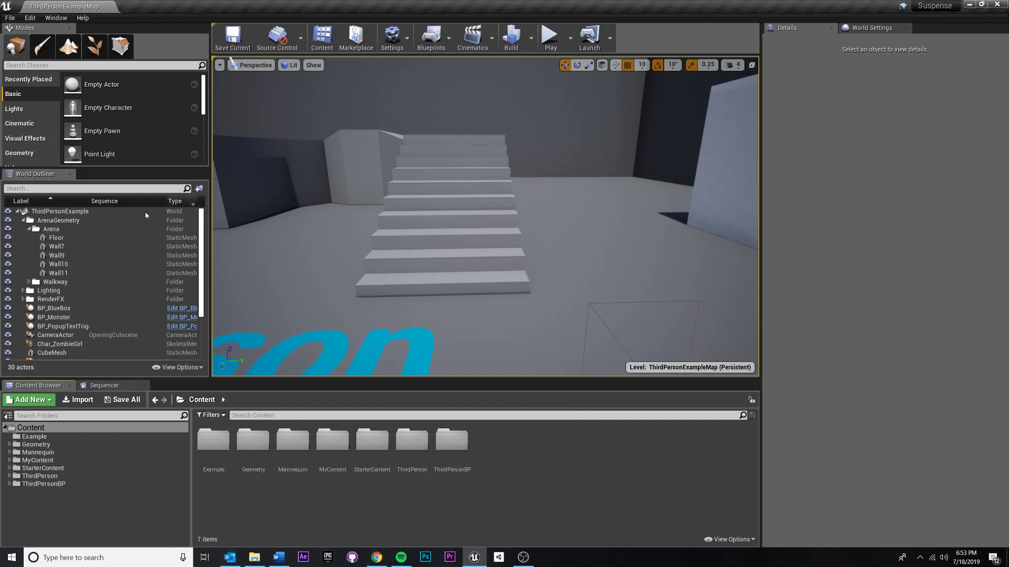
{"action": "right_click", "coordinate": [520, 465]}
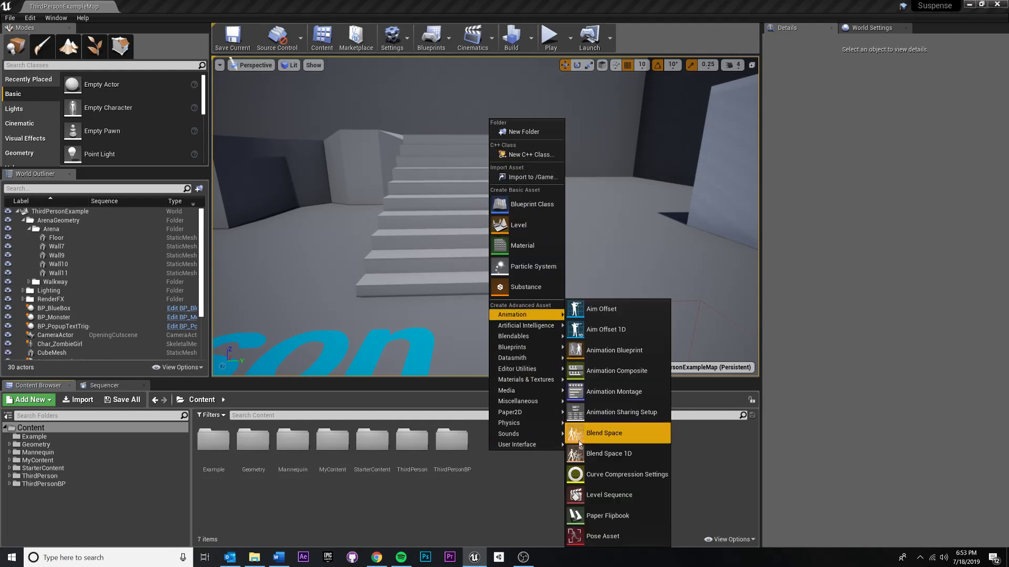
{"action": "mouse_move", "coordinate": [545, 448]}
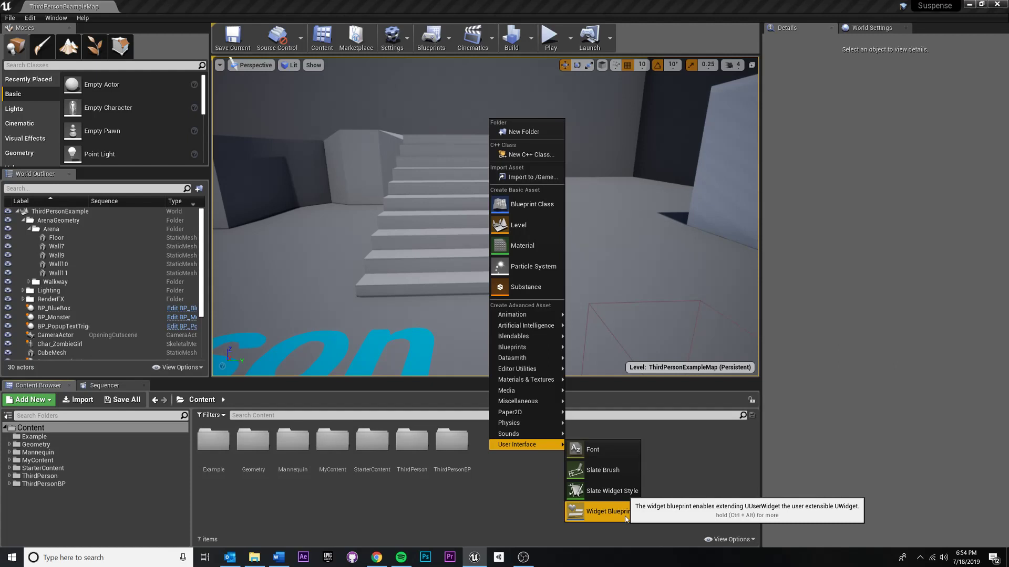
{"action": "left_click", "coordinate": [546, 488]}
{"action": "right_click", "coordinate": [530, 486]}
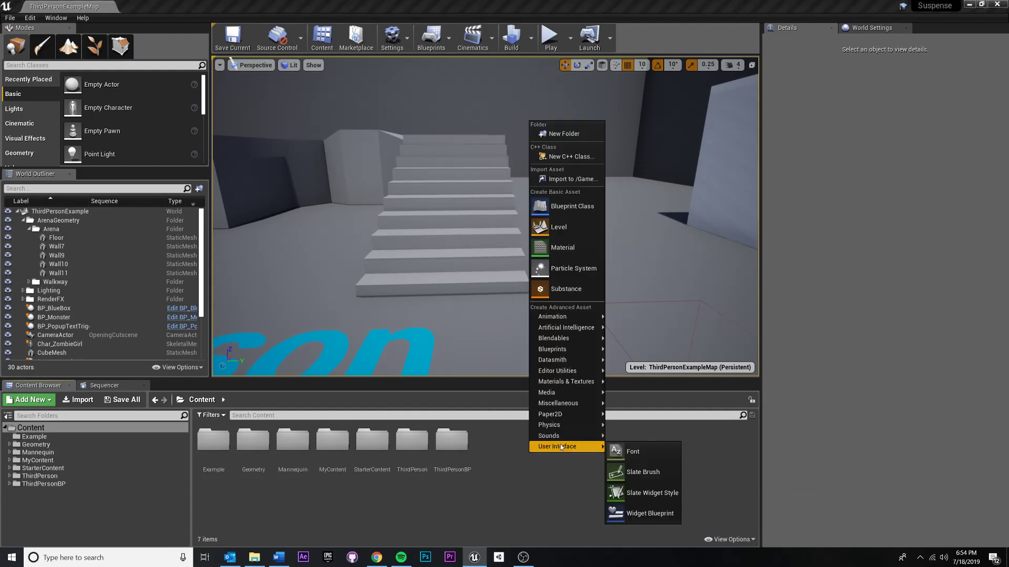
{"action": "left_click", "coordinate": [651, 514]}
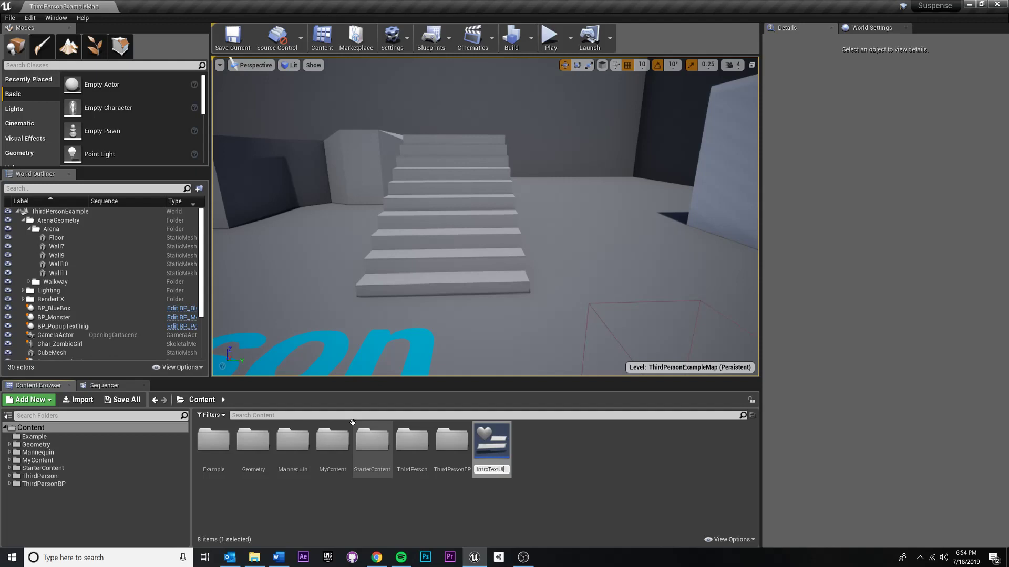
- Confirm the name IntroTextUI and open it maximized in the widget editor
{"action": "key", "text": "Return"}
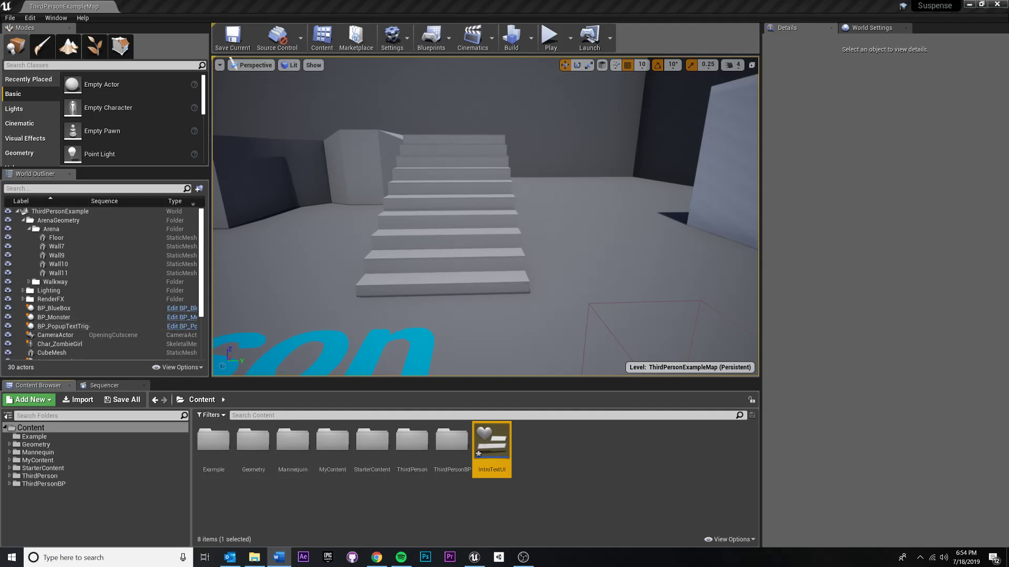
{"action": "right_click", "coordinate": [495, 445]}
{"action": "left_click", "coordinate": [495, 445]}
{"action": "double_click", "coordinate": [494, 445]}
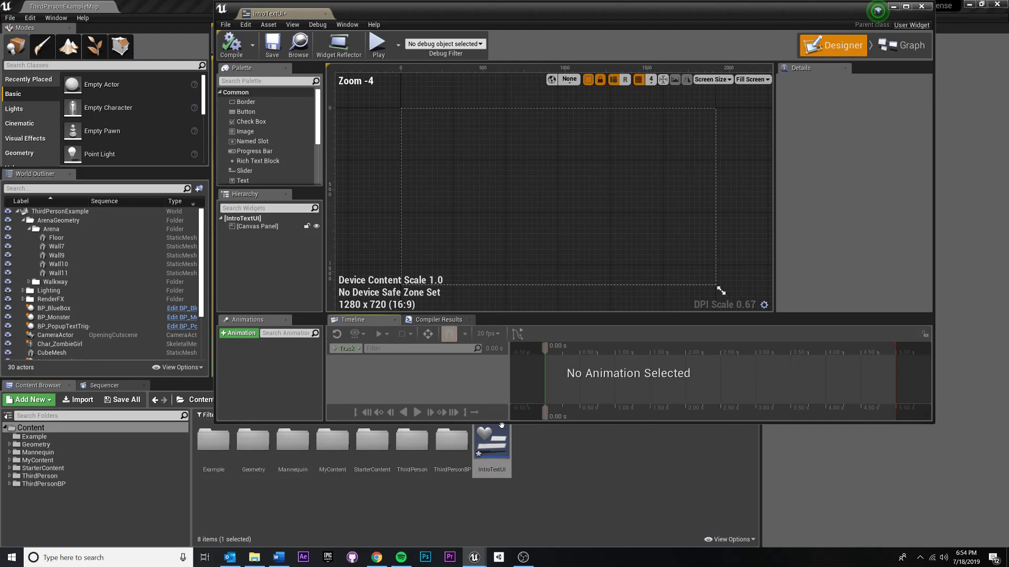
{"action": "double_click", "coordinate": [558, 19]}
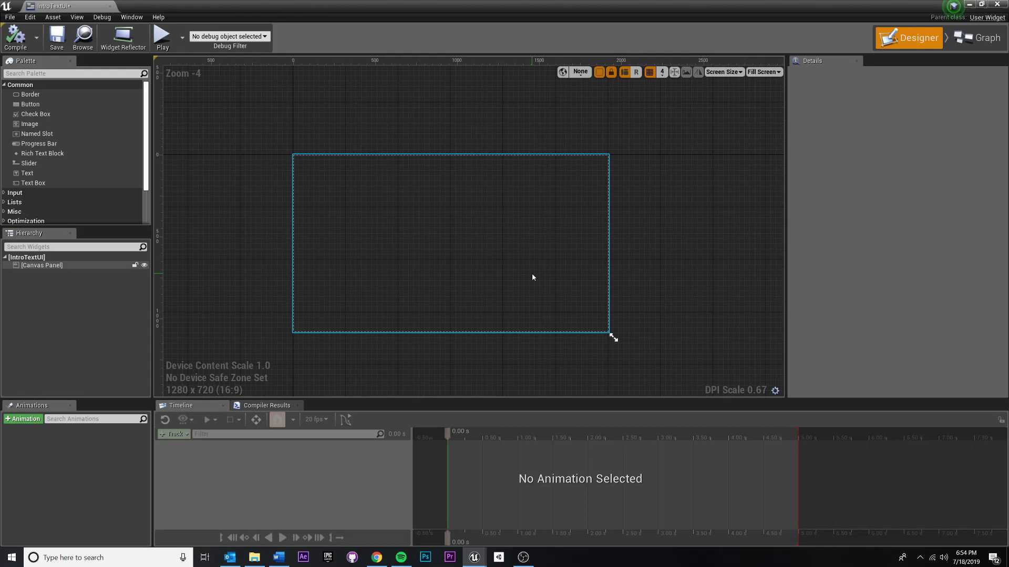
- Select the root Canvas Panel and recentre the 1280 x 720 designer view
{"action": "scroll", "coordinate": [479, 243], "scroll_direction": "up", "scroll_amount": 5}
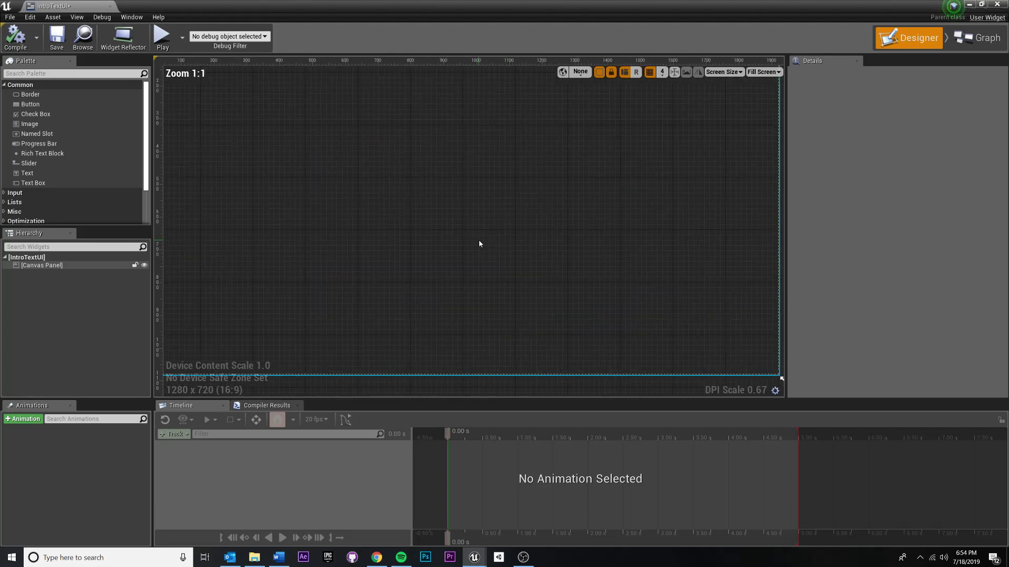
{"action": "scroll", "coordinate": [479, 244], "scroll_direction": "down", "scroll_amount": 5}
{"action": "left_click", "coordinate": [524, 228]}
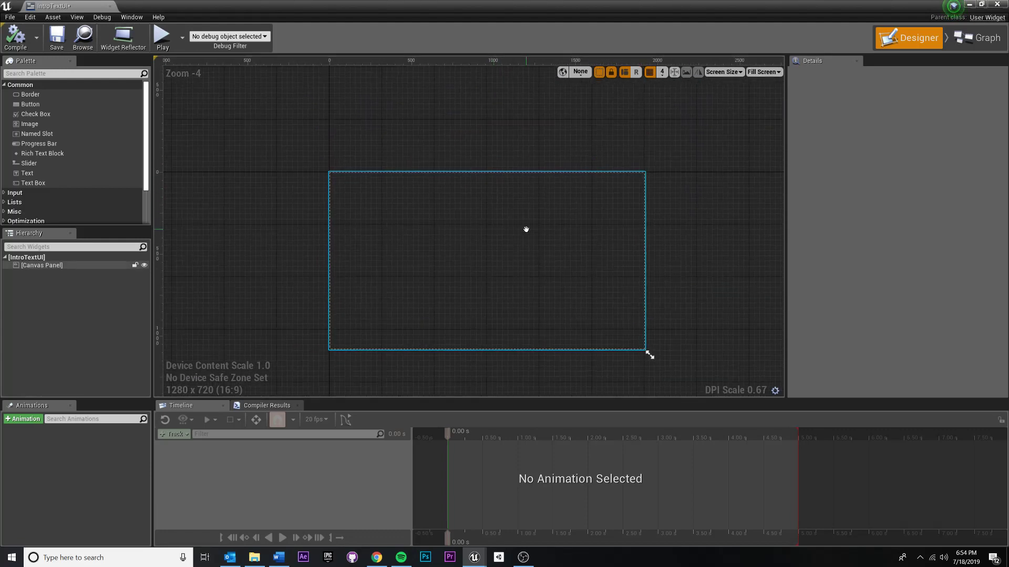
{"action": "left_click", "coordinate": [308, 250]}
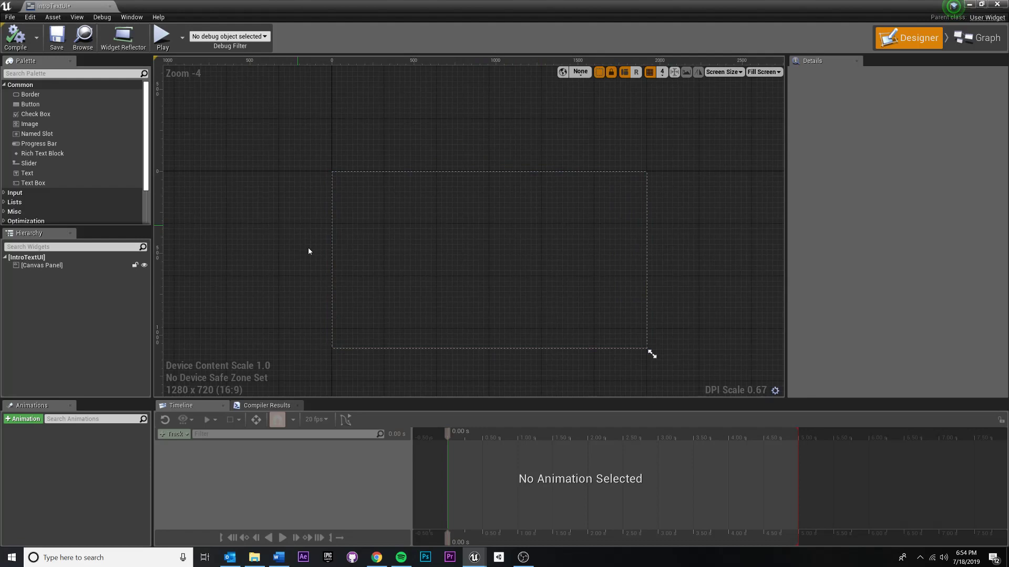
{"action": "left_click", "coordinate": [507, 275]}
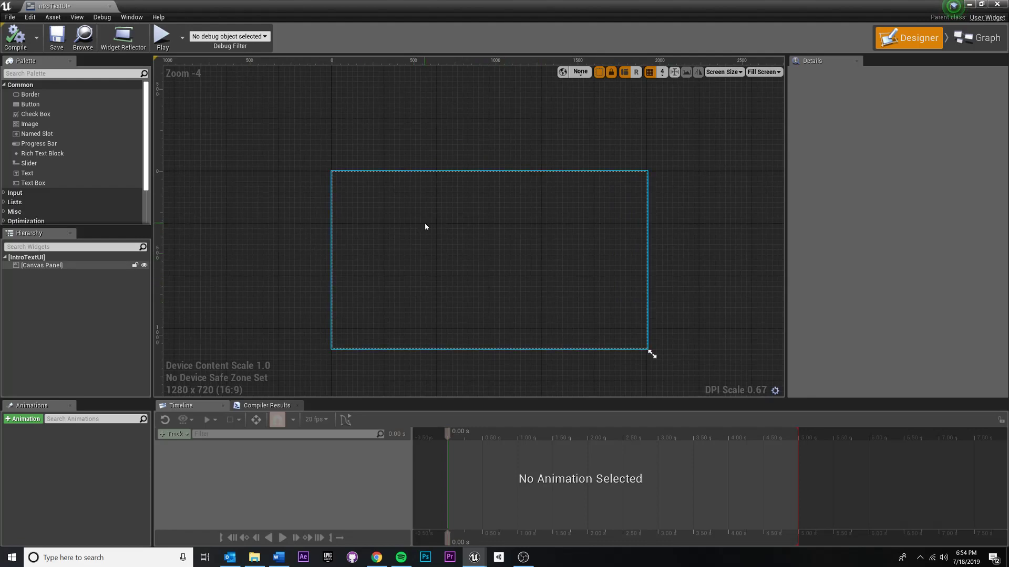
{"action": "right_click_drag", "start_coordinate": [435, 219], "coordinate": [413, 211]}
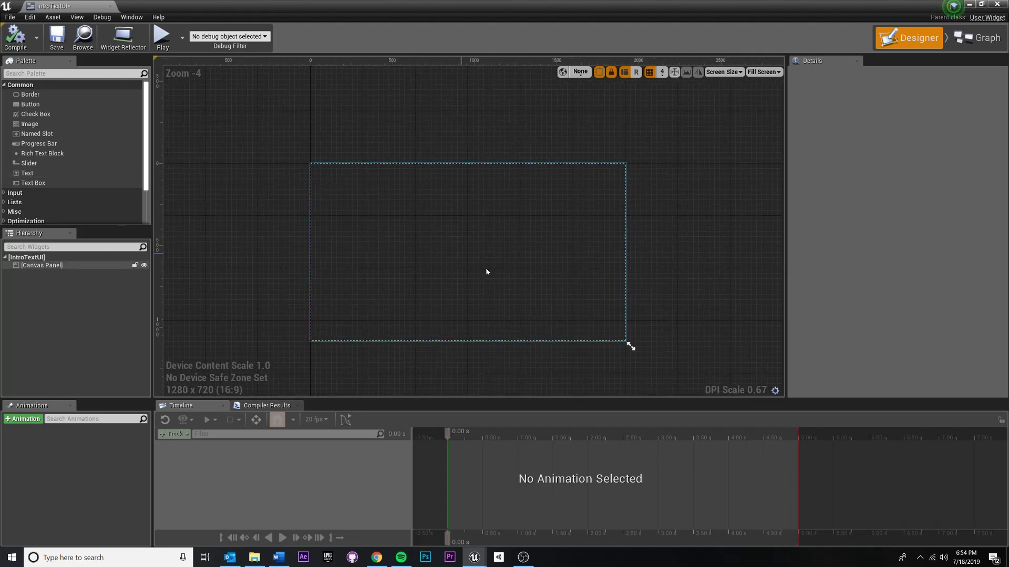
{"action": "right_click_drag", "start_coordinate": [487, 272], "coordinate": [475, 292]}
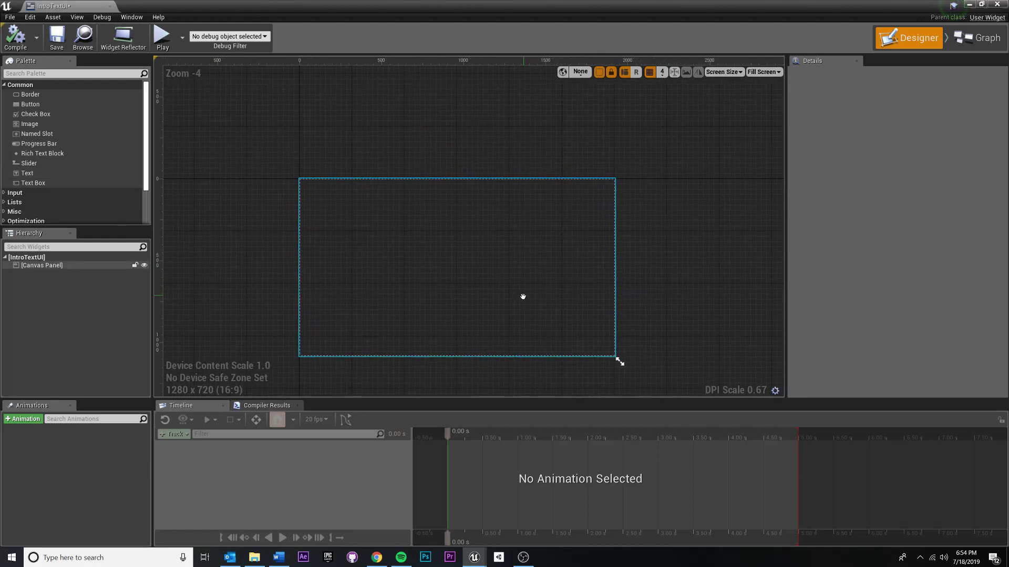
- Add a Text Block to the canvas and resize its box to about 952 × 486
{"action": "left_click", "coordinate": [36, 173]}
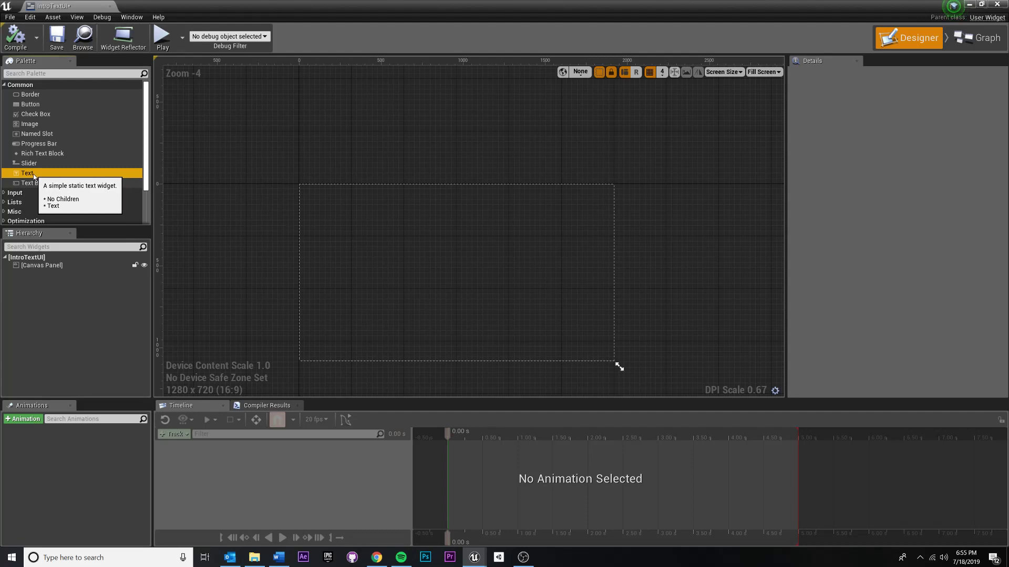
{"action": "left_click_drag", "start_coordinate": [33, 174], "coordinate": [458, 271]}
{"action": "scroll", "coordinate": [519, 273], "scroll_direction": "up", "scroll_amount": 5}
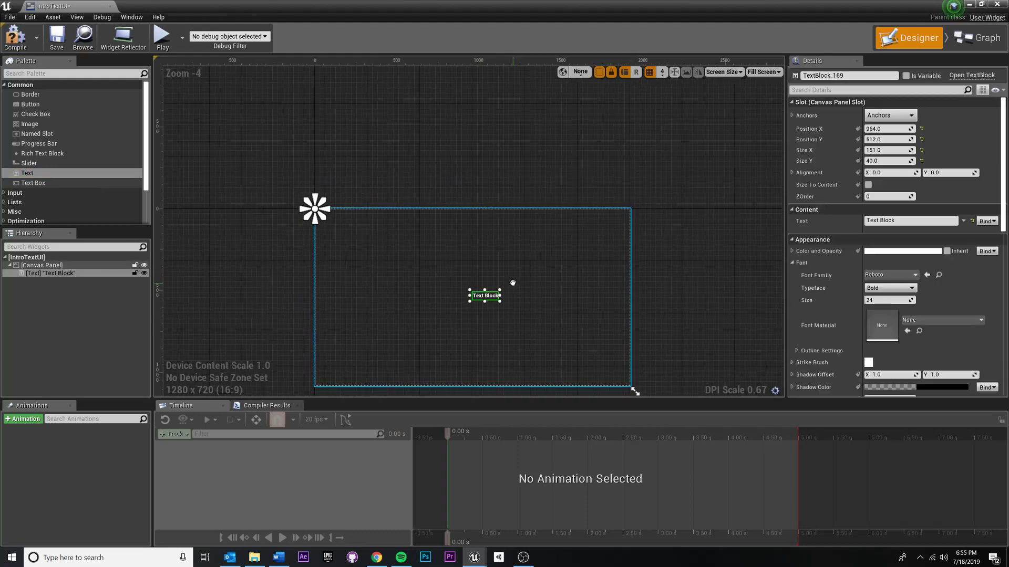
{"action": "scroll", "coordinate": [459, 243], "scroll_direction": "down", "scroll_amount": 2}
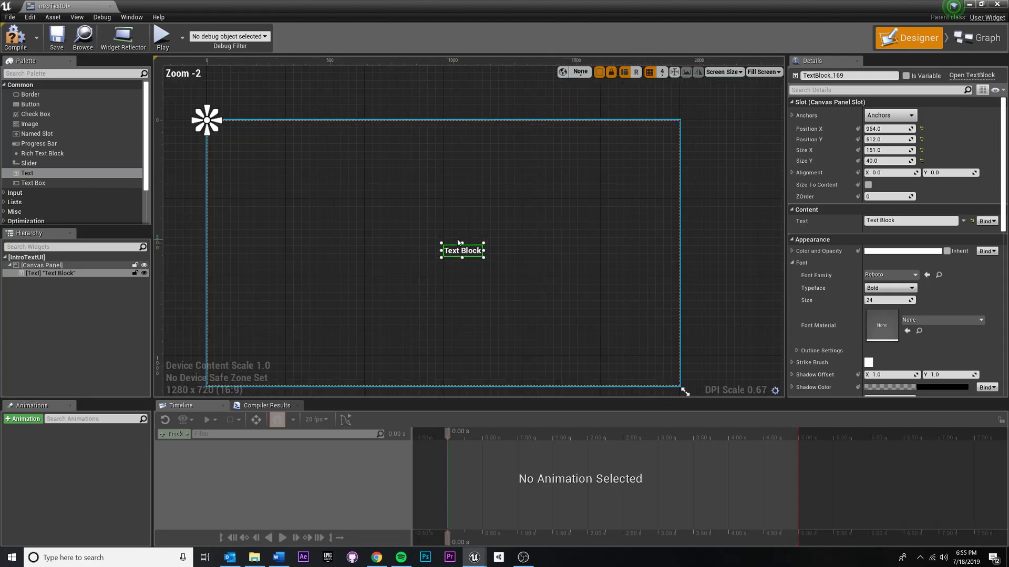
{"action": "left_click_drag", "start_coordinate": [440, 241], "coordinate": [320, 207]}
{"action": "left_click_drag", "start_coordinate": [483, 257], "coordinate": [541, 299]}
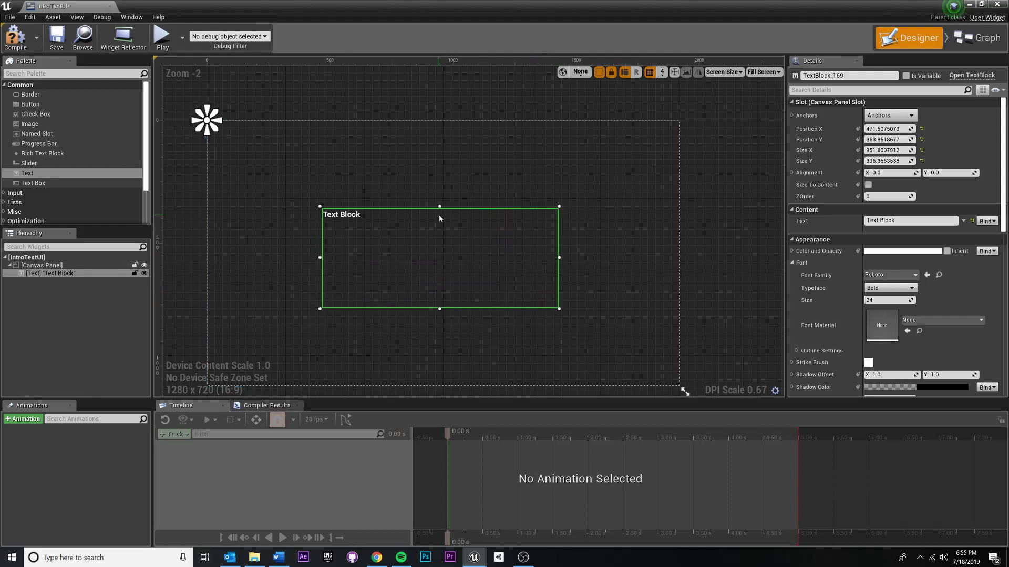
{"action": "left_click_drag", "start_coordinate": [440, 207], "coordinate": [440, 185]}
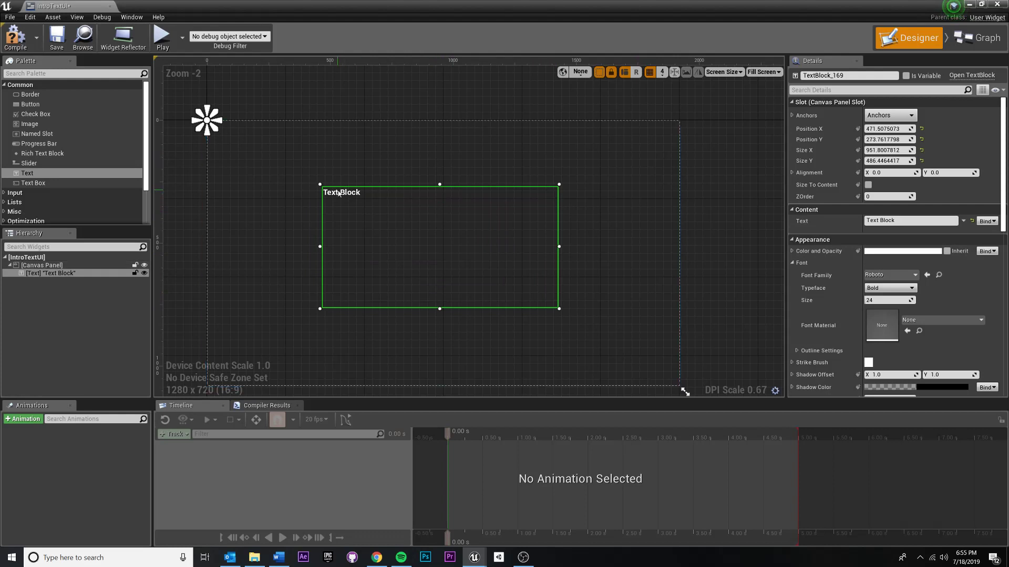
{"action": "right_click_drag", "start_coordinate": [495, 223], "coordinate": [510, 205]}
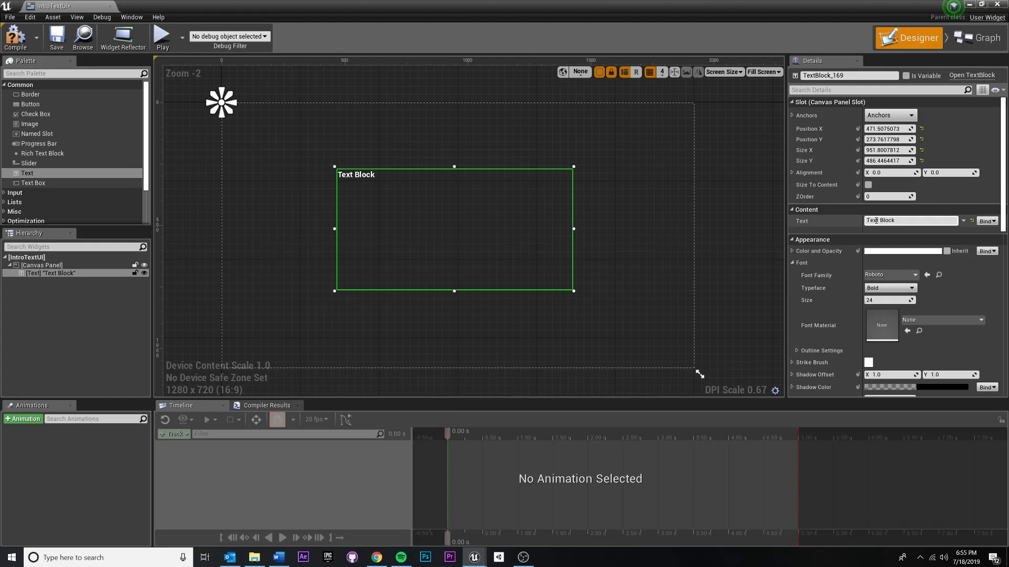
- Set the Text Block's font size to 48 in Details
{"action": "scroll", "coordinate": [893, 263], "scroll_direction": "down", "scroll_amount": 1}
{"action": "scroll", "coordinate": [872, 231], "scroll_direction": "up", "scroll_amount": 1}
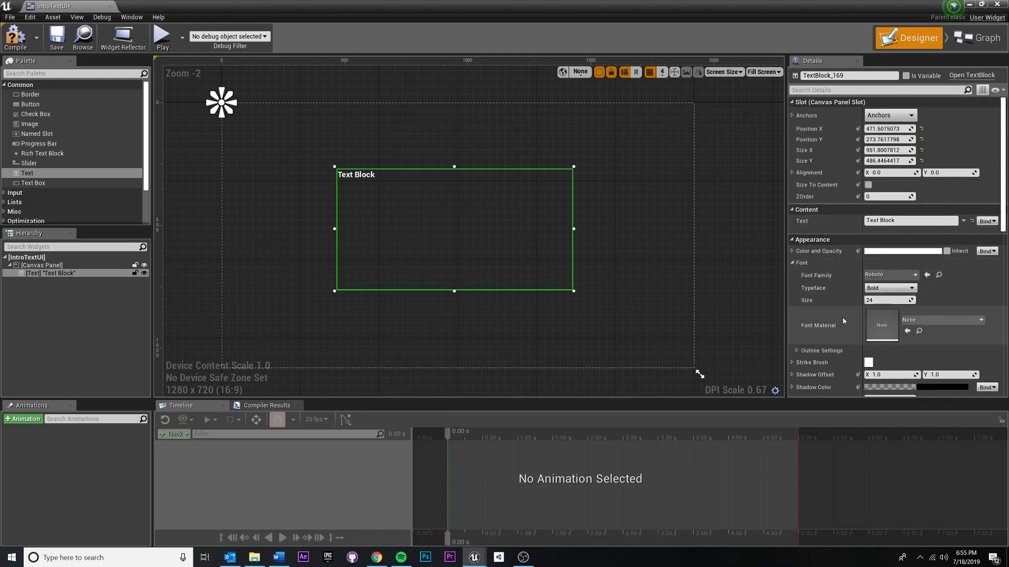
{"action": "scroll", "coordinate": [831, 198], "scroll_direction": "down", "scroll_amount": 1}
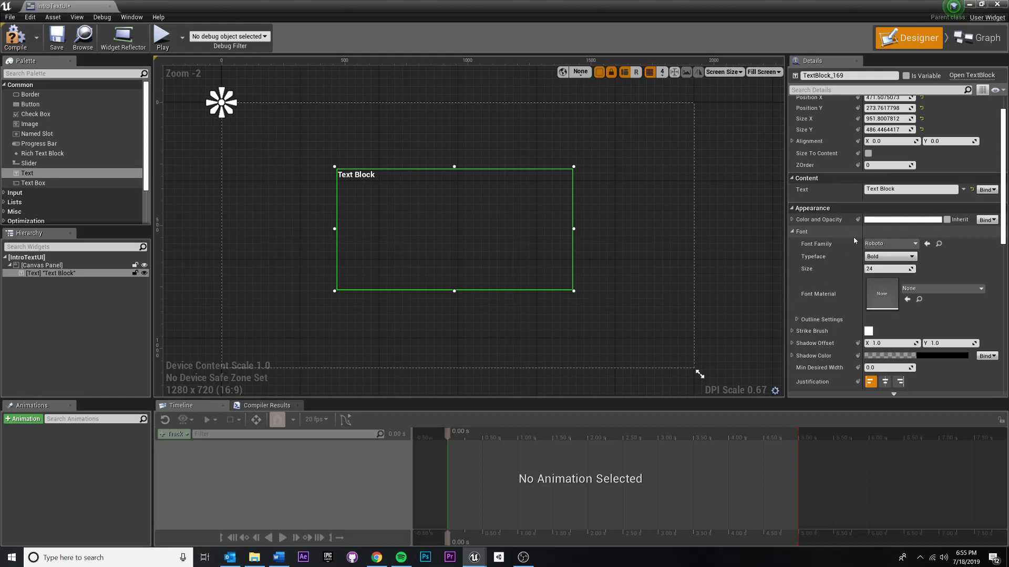
{"action": "scroll", "coordinate": [853, 236], "scroll_direction": "down", "scroll_amount": 1}
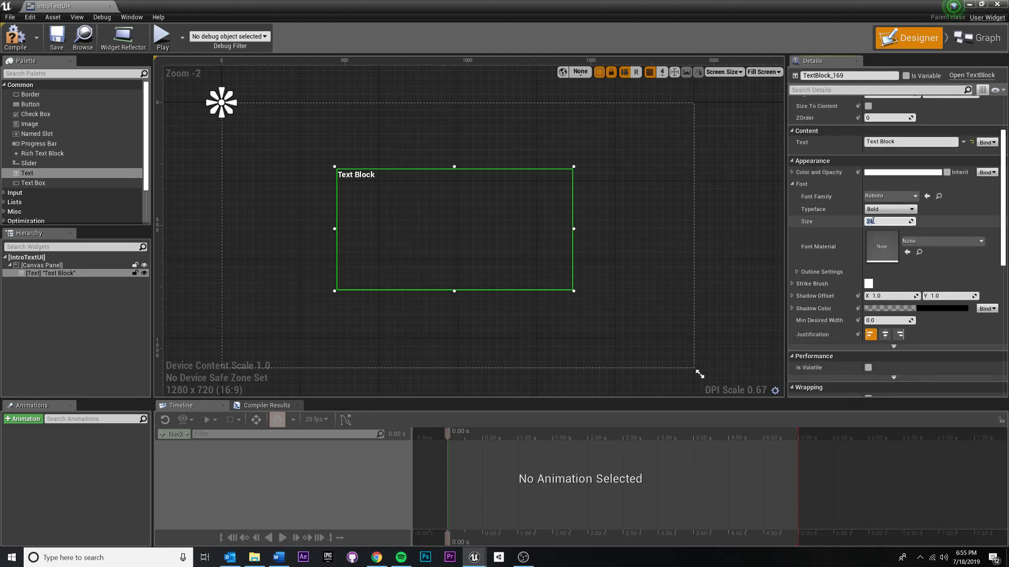
{"action": "left_click_drag", "start_coordinate": [862, 221], "coordinate": [871, 221]}
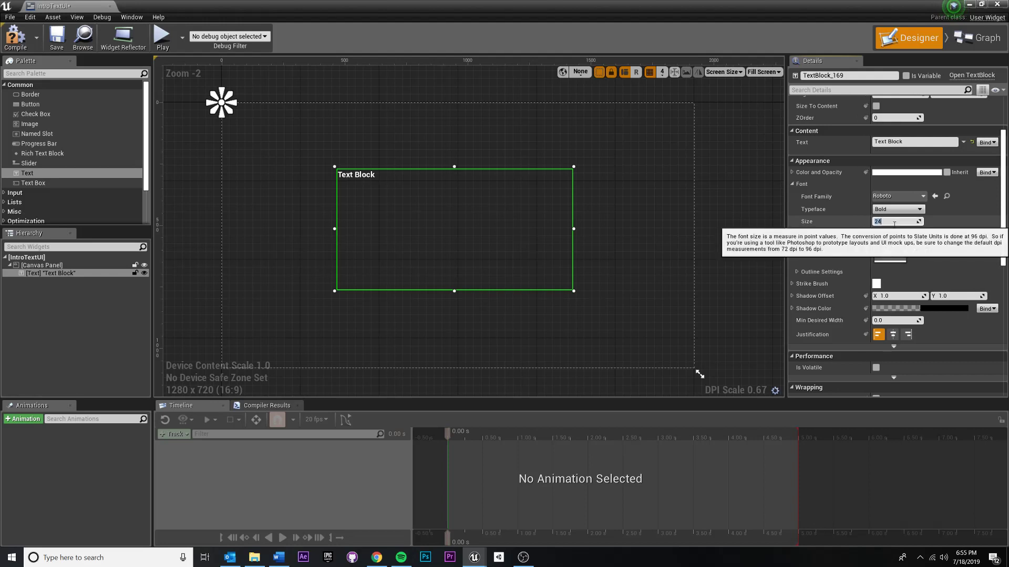
{"action": "type", "text": "8"}
{"action": "key", "text": "Return"}
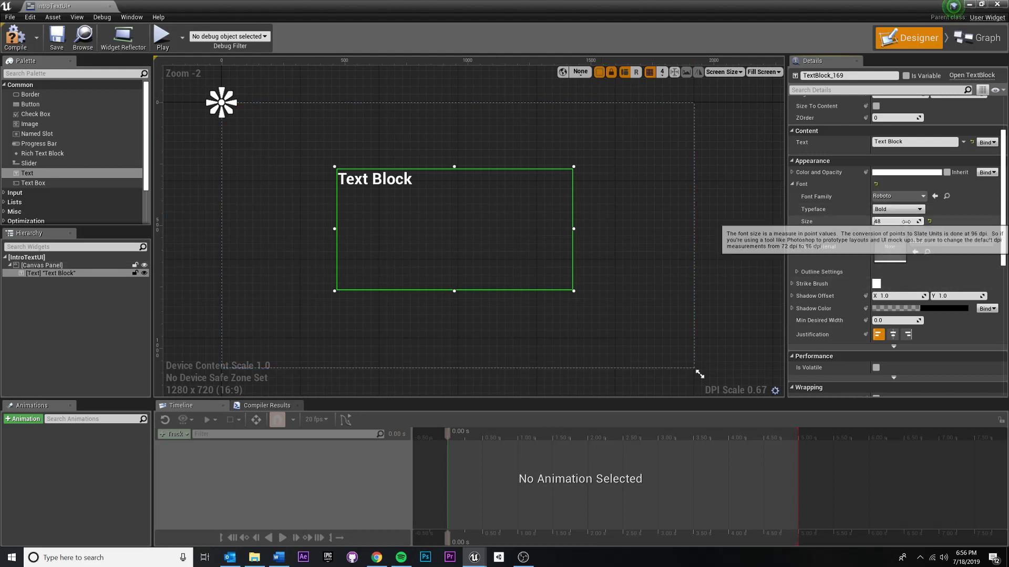
- Centre-justify the text and lower the box's top edge slightly
{"action": "scroll", "coordinate": [900, 224], "scroll_direction": "down", "scroll_amount": 4}
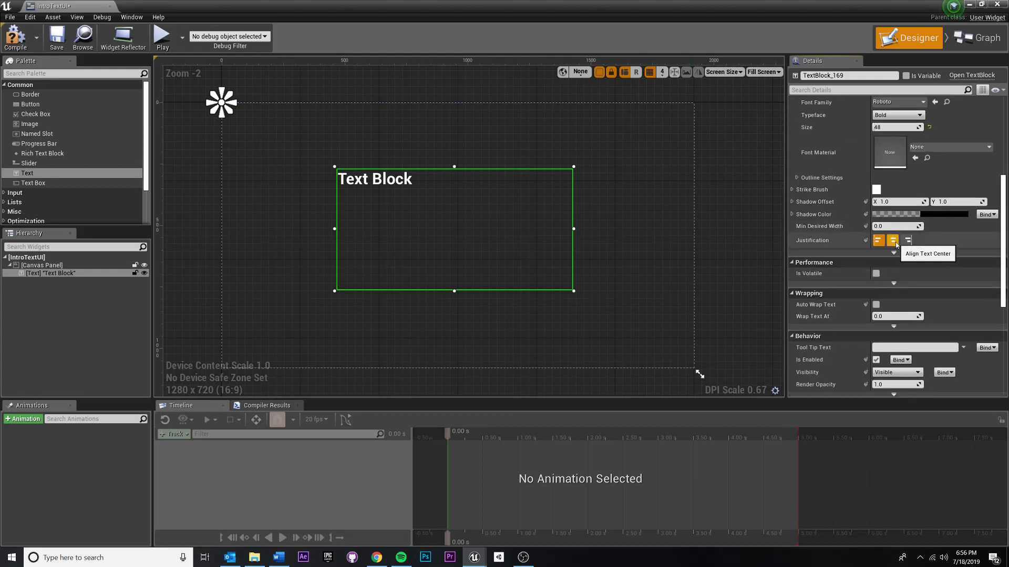
{"action": "left_click", "coordinate": [893, 240]}
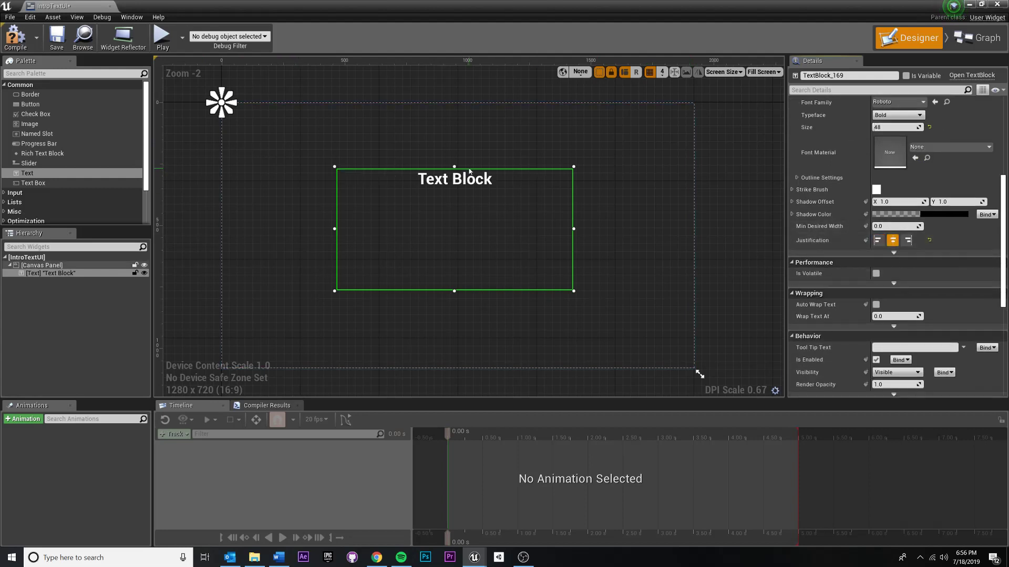
{"action": "mouse_move", "coordinate": [469, 170]}
{"action": "left_mouse_down"}
{"action": "mouse_move", "coordinate": [460, 194]}
{"action": "mouse_move", "coordinate": [454, 176]}
{"action": "left_mouse_up"}
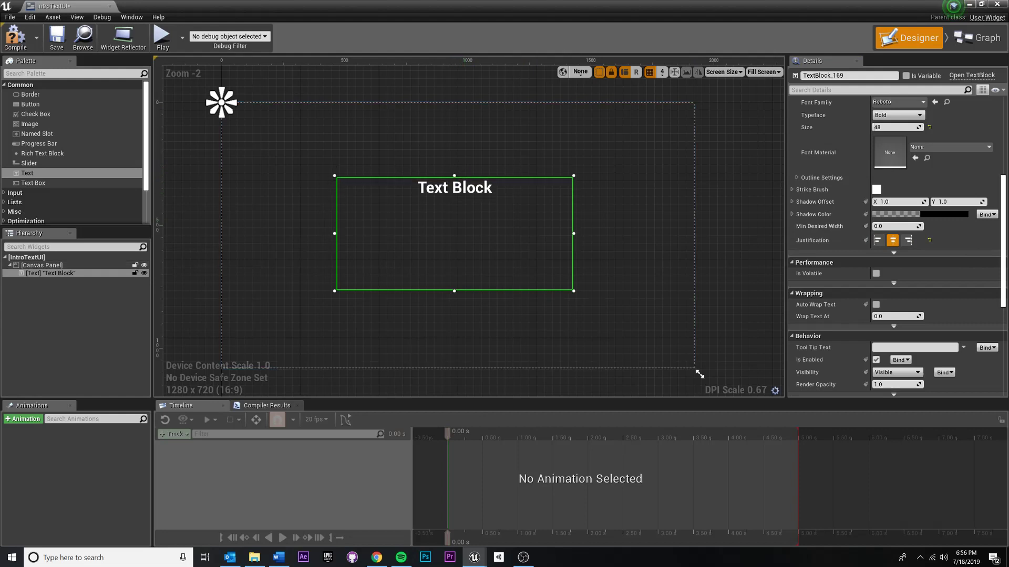
{"action": "left_click", "coordinate": [278, 557]}
- Rename the Text widget to 'Intro Text' in the Hierarchy panel
{"action": "right_click_drag", "start_coordinate": [569, 161], "coordinate": [583, 159]}
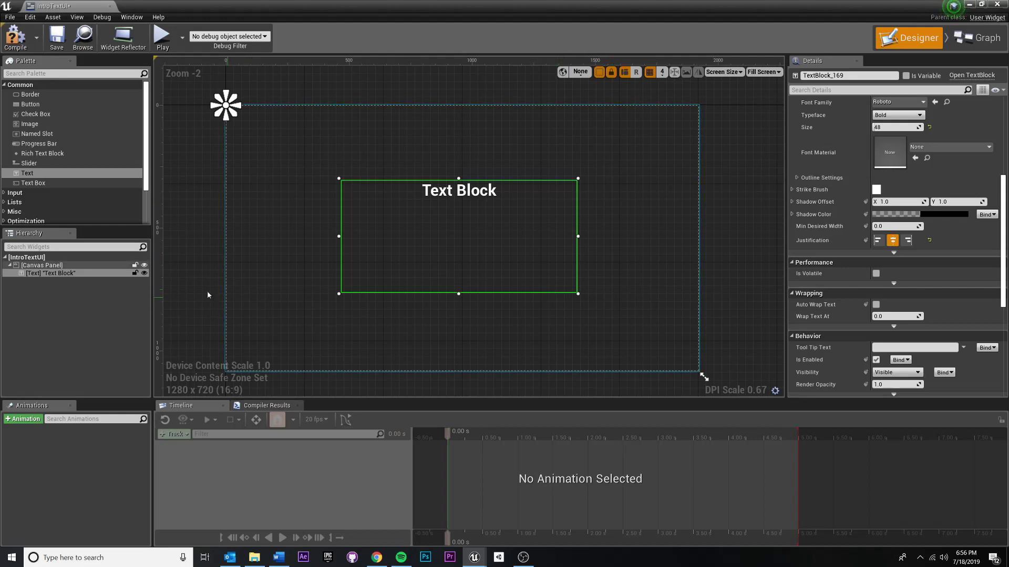
{"action": "left_click", "coordinate": [81, 316]}
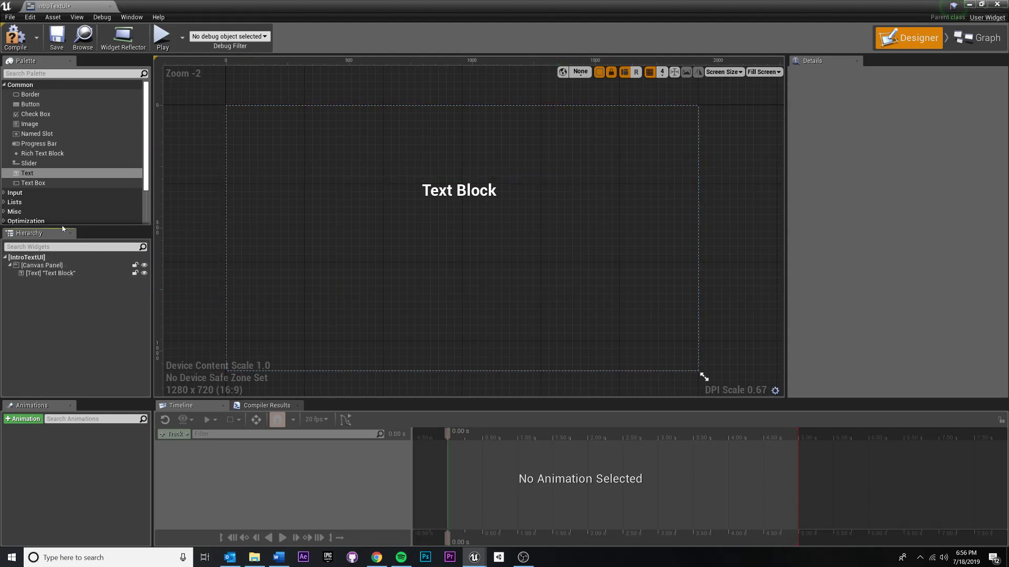
{"action": "left_click", "coordinate": [56, 126]}
{"action": "left_click", "coordinate": [52, 273]}
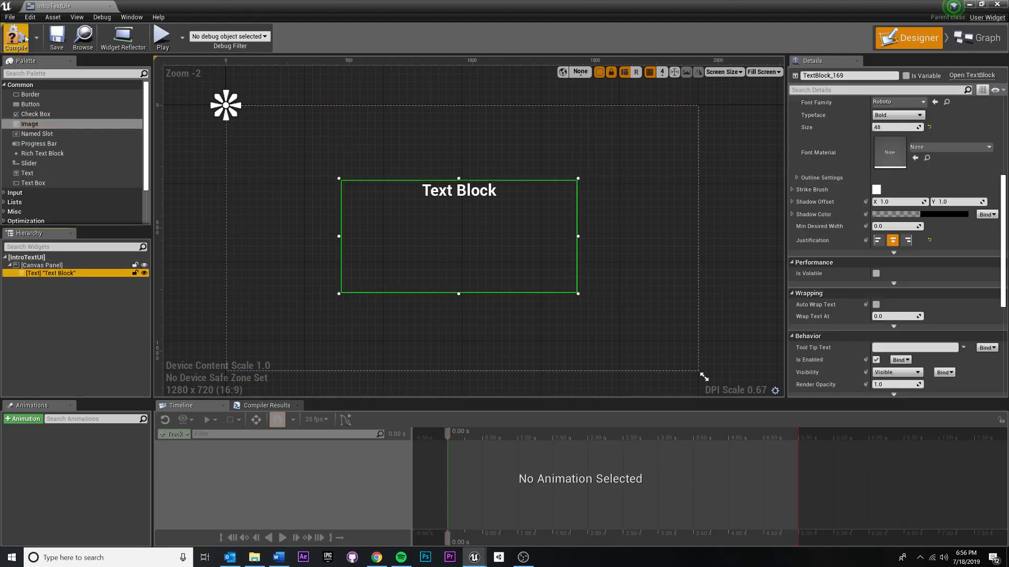
{"action": "left_click", "coordinate": [46, 273]}
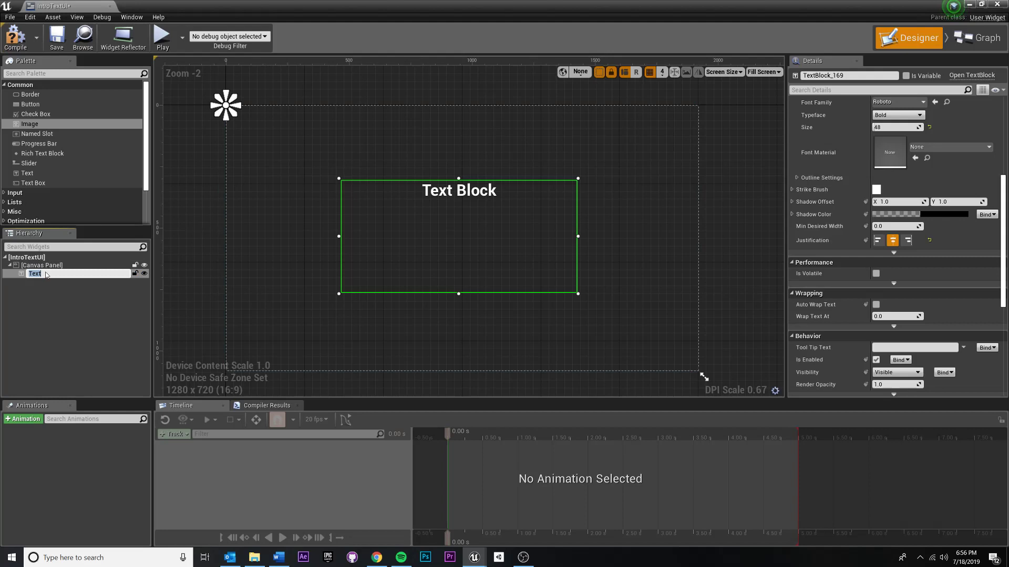
{"action": "type", "text": "Intro"}
{"action": "key", "text": "Return"}
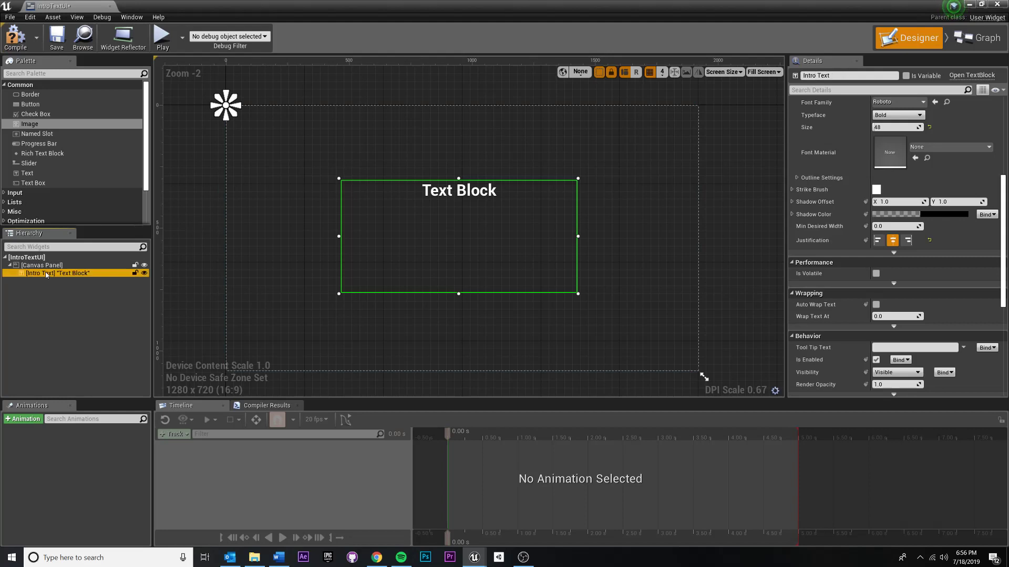
{"action": "left_click", "coordinate": [69, 300]}
{"action": "left_click", "coordinate": [61, 274]}
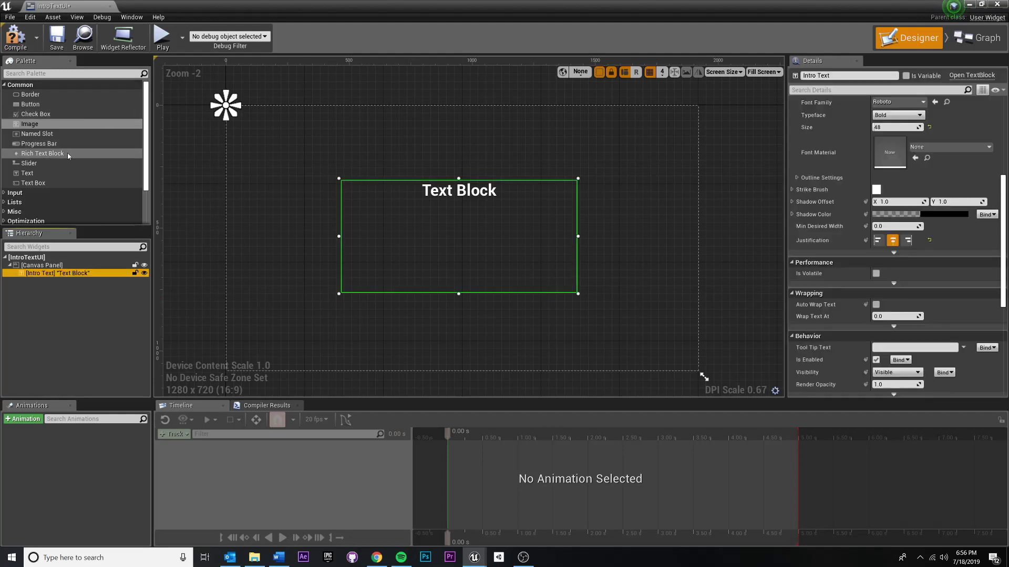
- Add an Image widget to the canvas and anchor it to full-stretch
{"action": "left_click", "coordinate": [43, 124]}
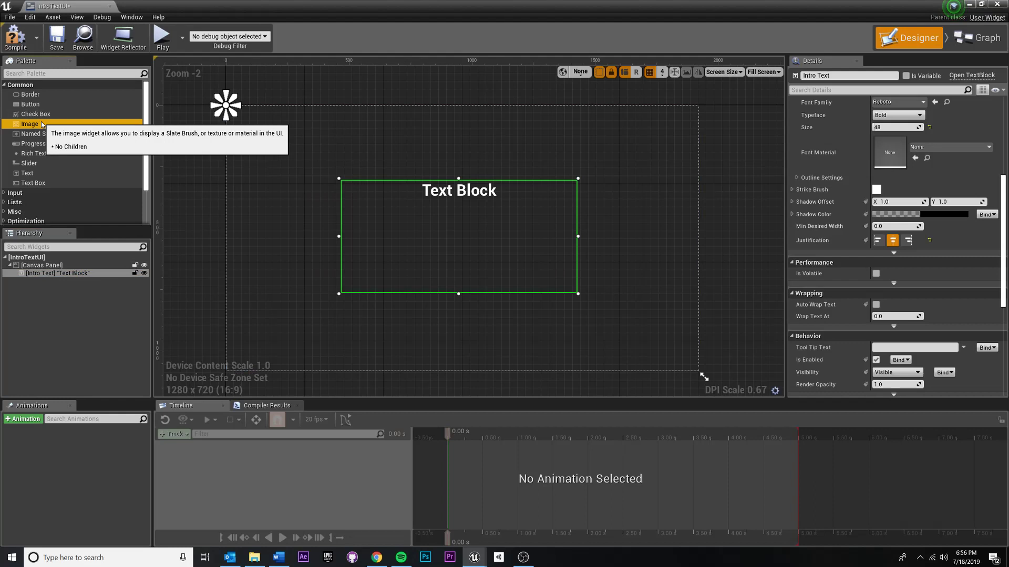
{"action": "left_click_drag", "start_coordinate": [43, 124], "coordinate": [581, 292]}
{"action": "scroll", "coordinate": [885, 281], "scroll_direction": "up", "scroll_amount": 5}
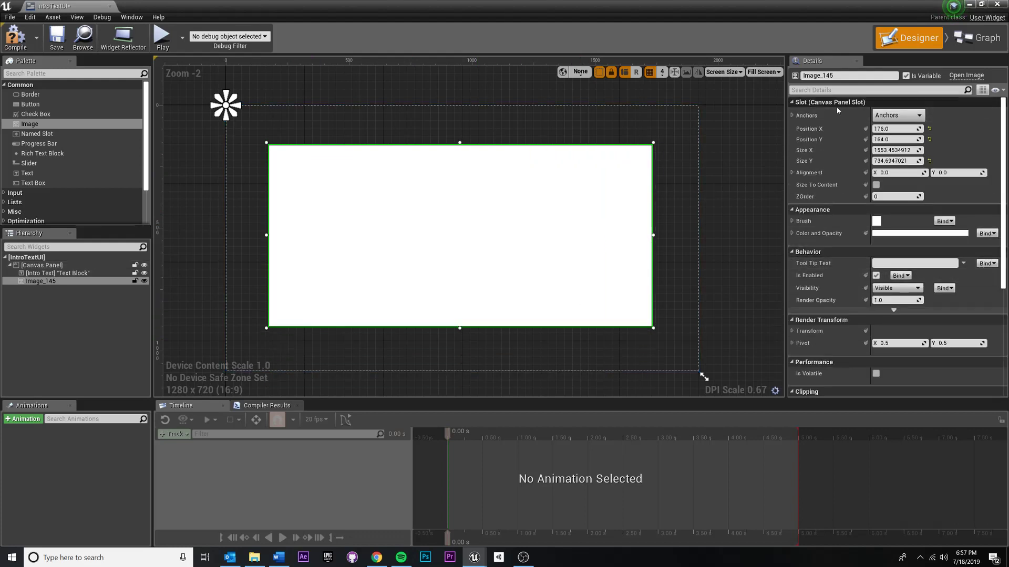
{"action": "left_click", "coordinate": [898, 115]}
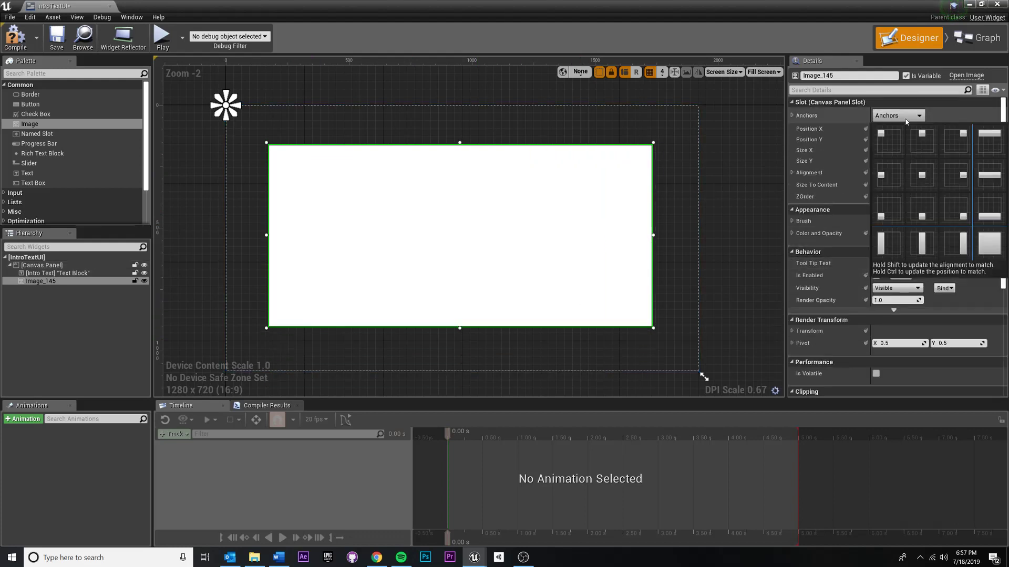
{"action": "left_click", "coordinate": [995, 255]}
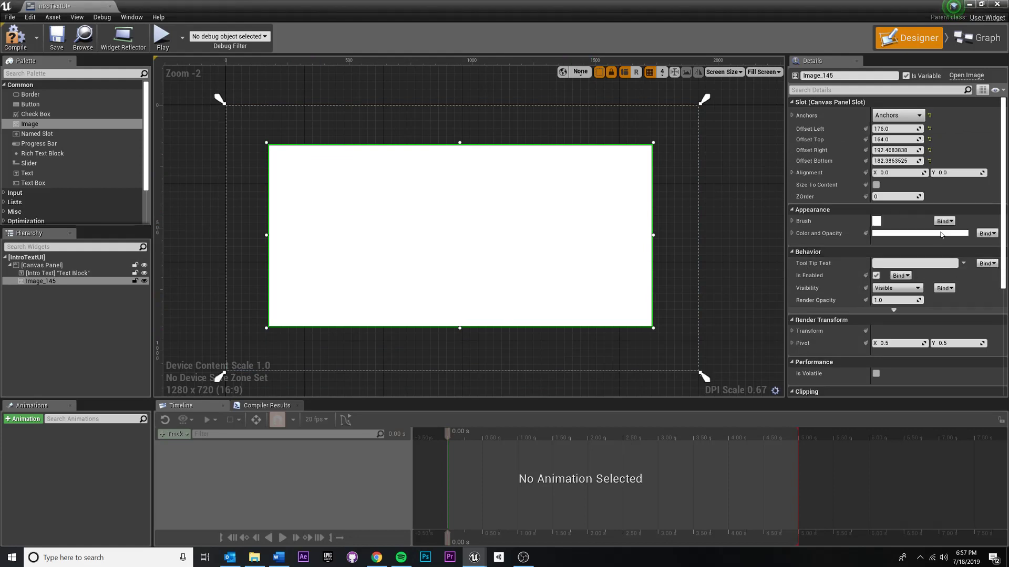
{"action": "left_click", "coordinate": [894, 129]}
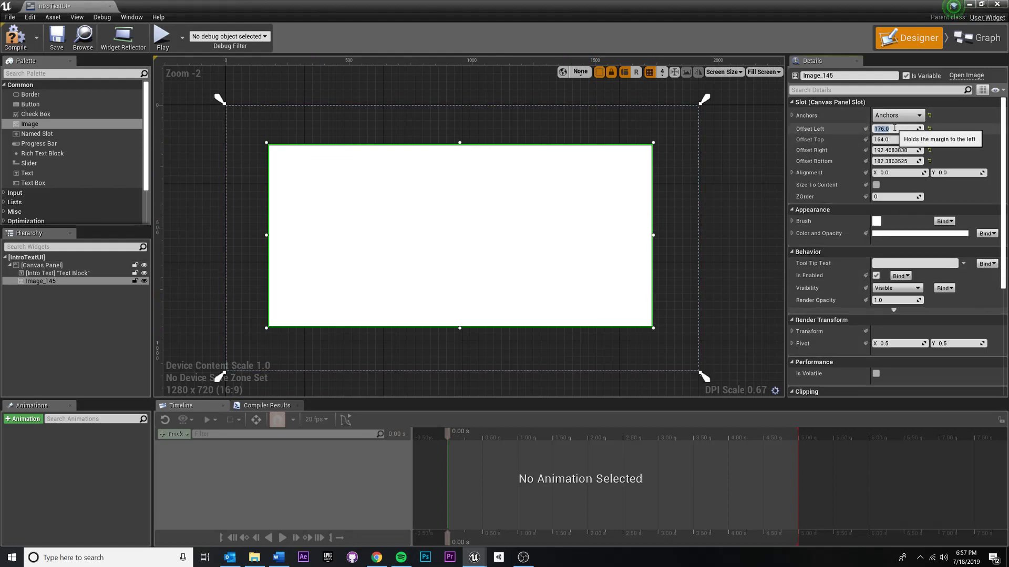
{"action": "key", "text": "Return"}
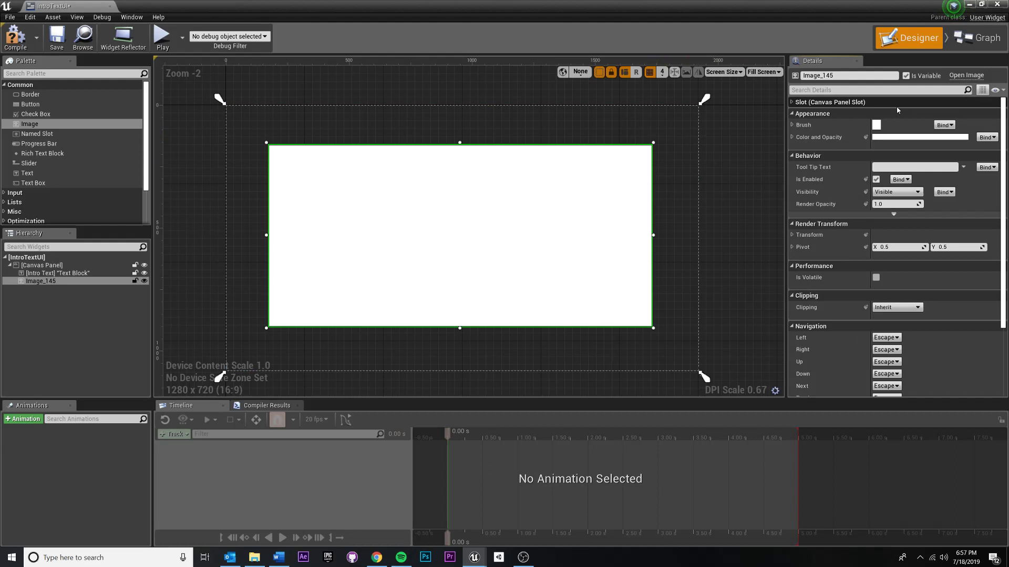
{"action": "left_click", "coordinate": [900, 116]}
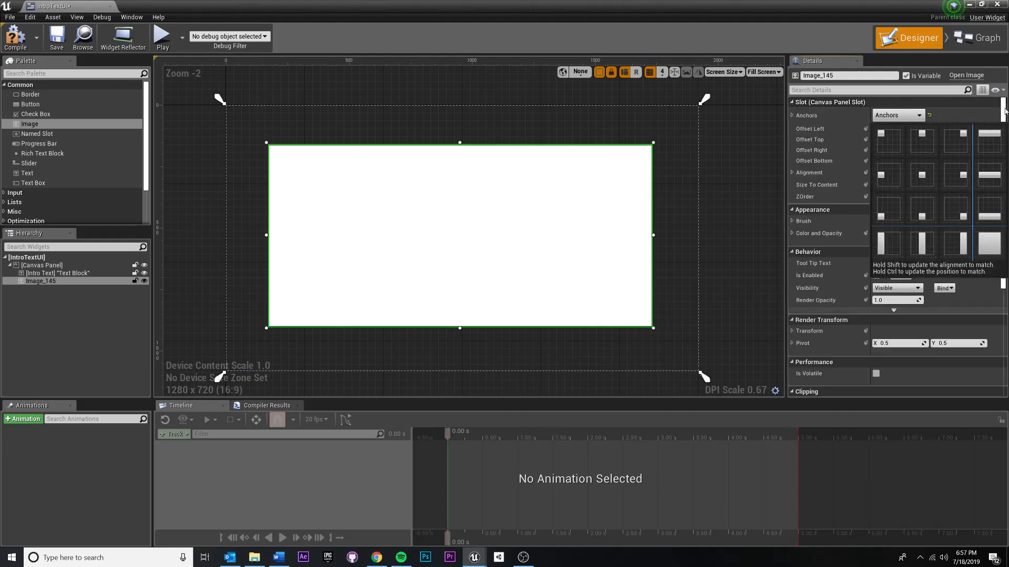
{"action": "left_click", "coordinate": [824, 73]}
- Set the image's Left, Top, Right and Bottom offsets to 0
{"action": "left_click", "coordinate": [901, 127]}
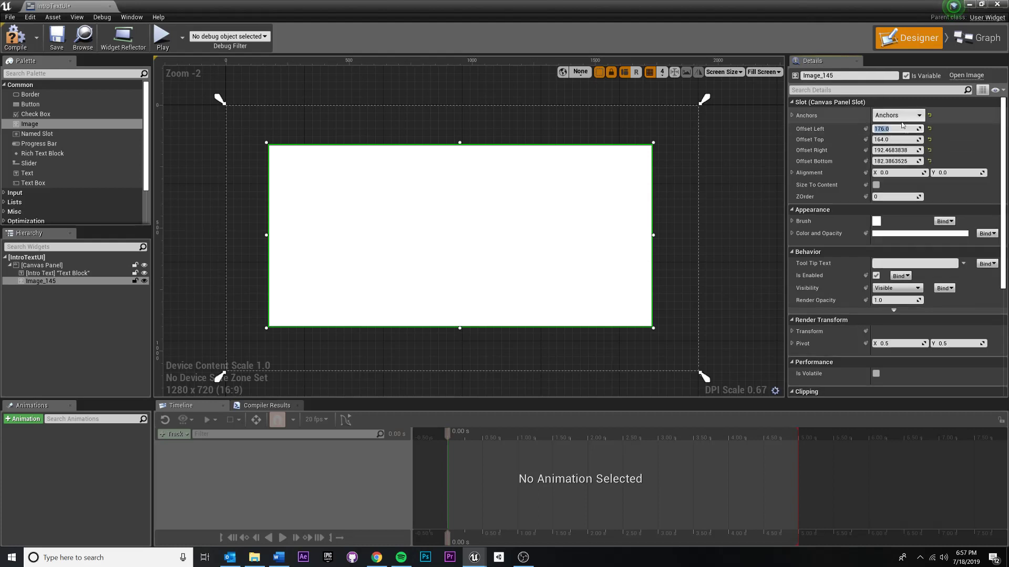
{"action": "type", "text": "0"}
{"action": "key", "text": "Tab"}
{"action": "type", "text": "0"}
{"action": "key", "text": "Tab"}
{"action": "type", "text": "0"}
{"action": "key", "text": "Tab"}
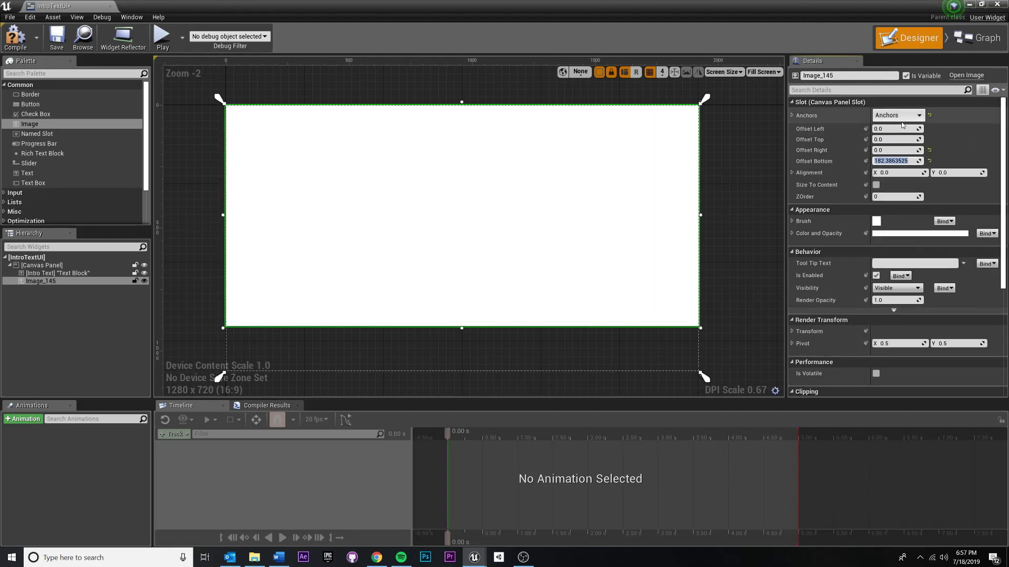
{"action": "type", "text": "0"}
{"action": "key", "text": "Return"}
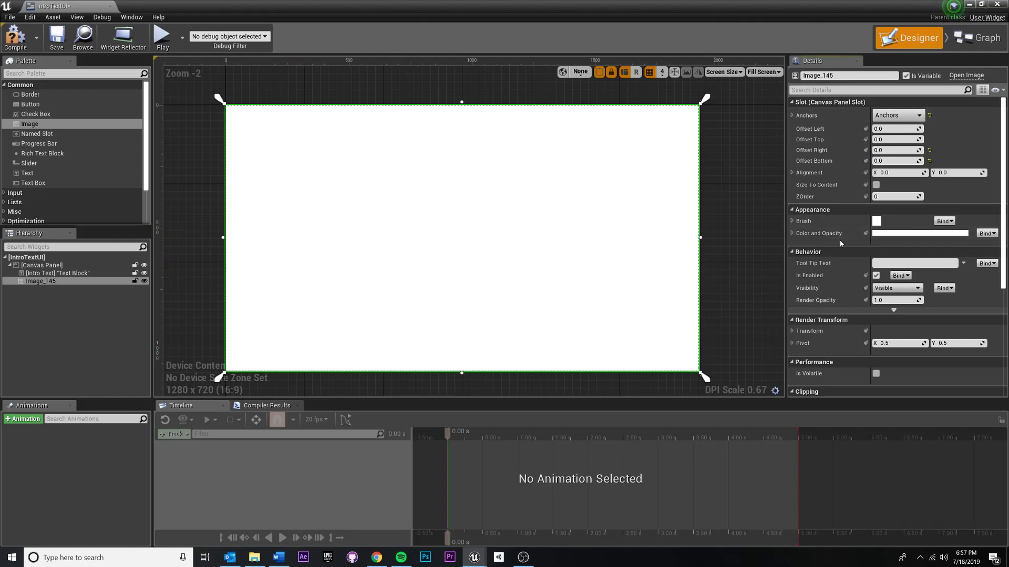
- Set the image's Color and Opacity to solid black (000000FF, alpha 1.0)
{"action": "left_click", "coordinate": [888, 235]}
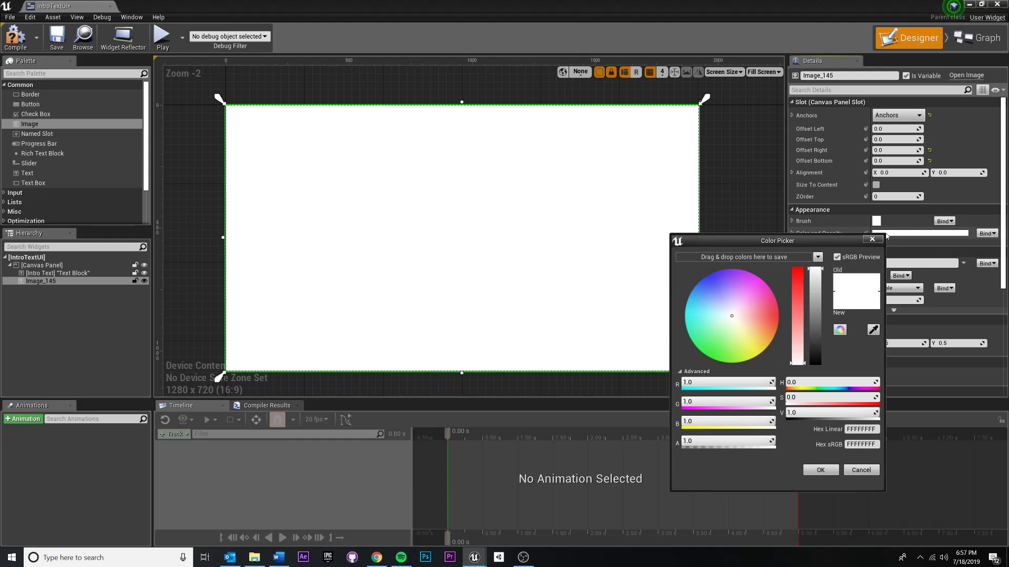
{"action": "left_click_drag", "start_coordinate": [827, 237], "coordinate": [817, 251]}
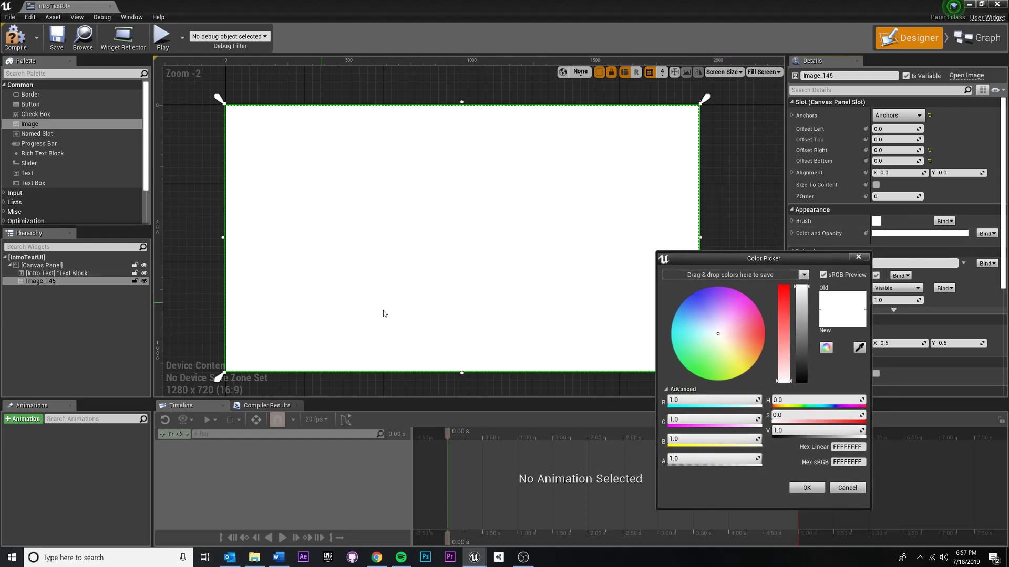
{"action": "mouse_move", "coordinate": [802, 338]}
{"action": "left_mouse_down"}
{"action": "mouse_move", "coordinate": [802, 325]}
{"action": "mouse_move", "coordinate": [802, 382]}
{"action": "mouse_move", "coordinate": [809, 285]}
{"action": "mouse_move", "coordinate": [802, 331]}
{"action": "left_mouse_up"}
{"action": "left_click_drag", "start_coordinate": [783, 381], "coordinate": [783, 287]}
{"action": "left_click_drag", "start_coordinate": [731, 328], "coordinate": [708, 342]}
{"action": "left_click_drag", "start_coordinate": [802, 331], "coordinate": [802, 382]}
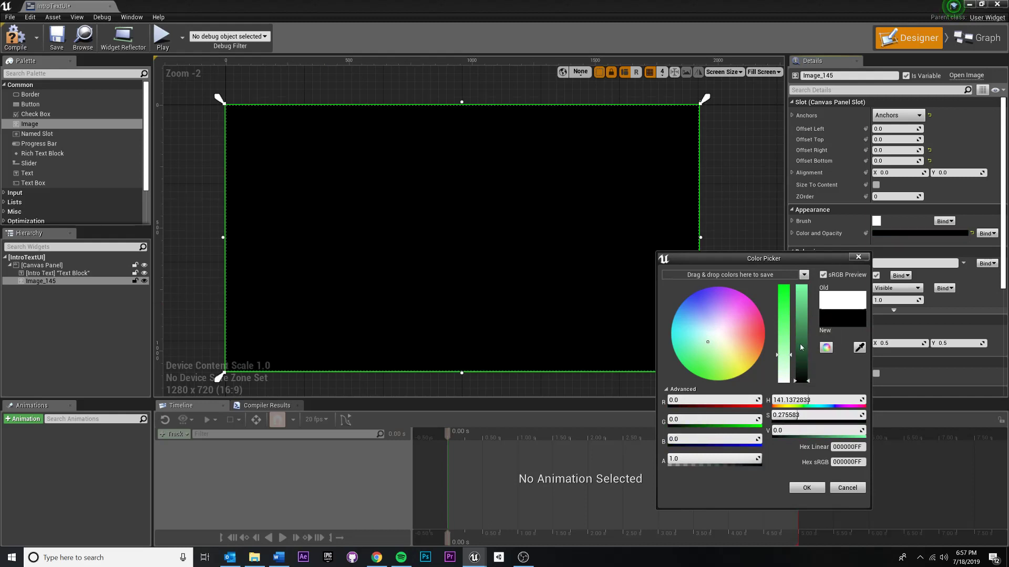
{"action": "left_click_drag", "start_coordinate": [800, 345], "coordinate": [801, 381]}
{"action": "left_click", "coordinate": [858, 258]}
{"action": "left_click", "coordinate": [938, 234]}
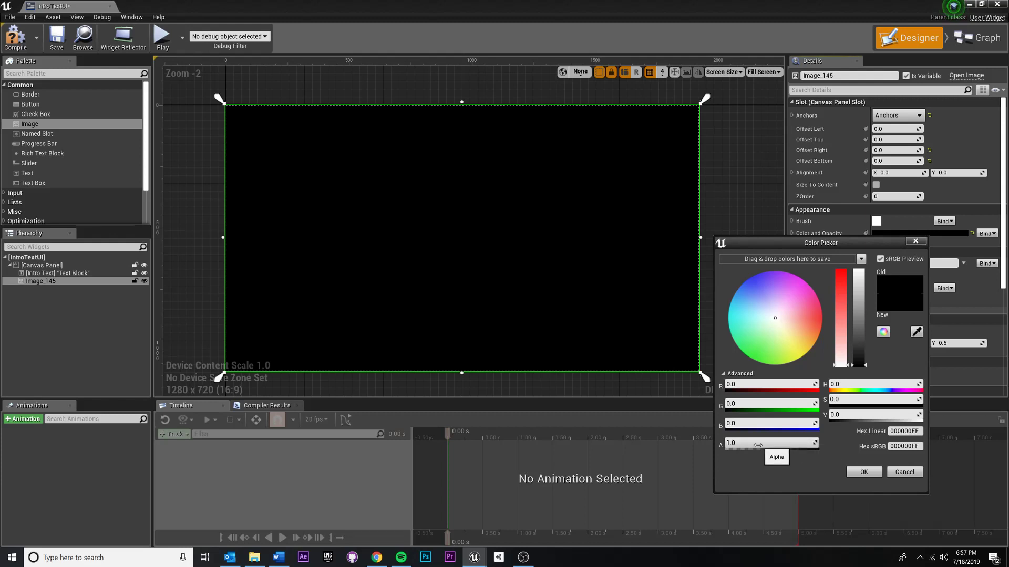
{"action": "left_click", "coordinate": [881, 475]}
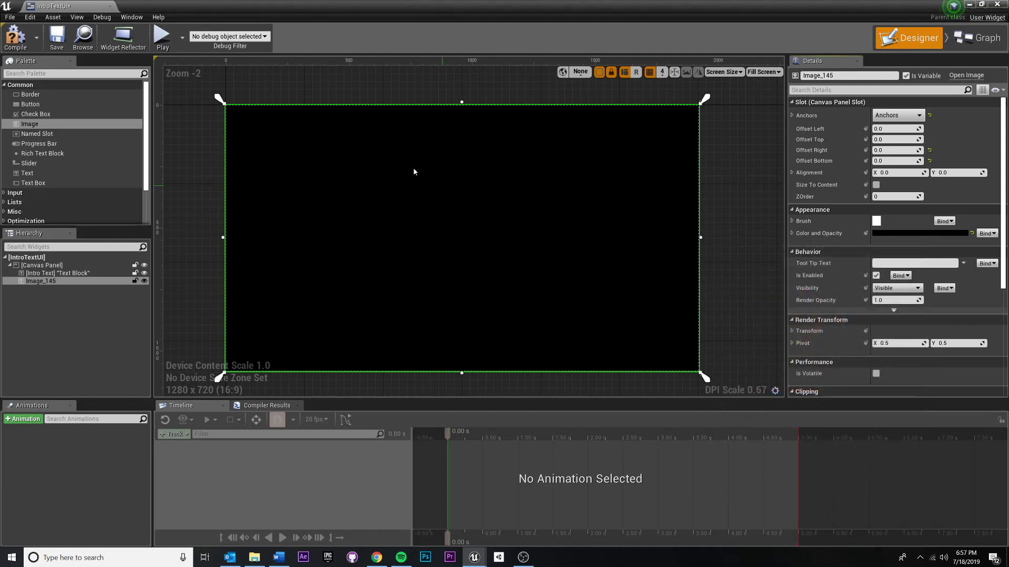
- Move Image_145 above Intro Text in the Hierarchy so it renders behind
{"action": "right_click_drag", "start_coordinate": [550, 251], "coordinate": [656, 119]}
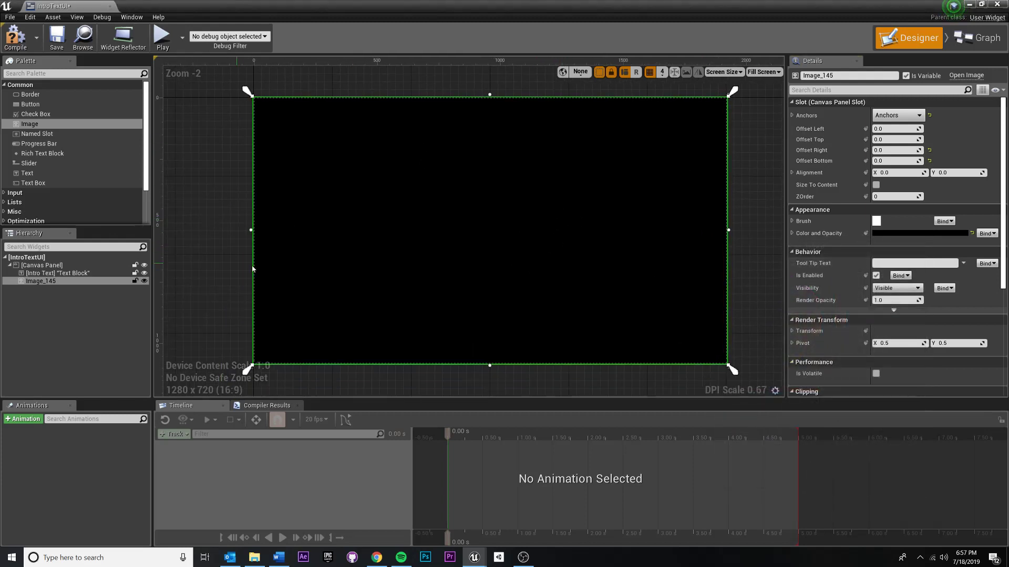
{"action": "left_click", "coordinate": [61, 273]}
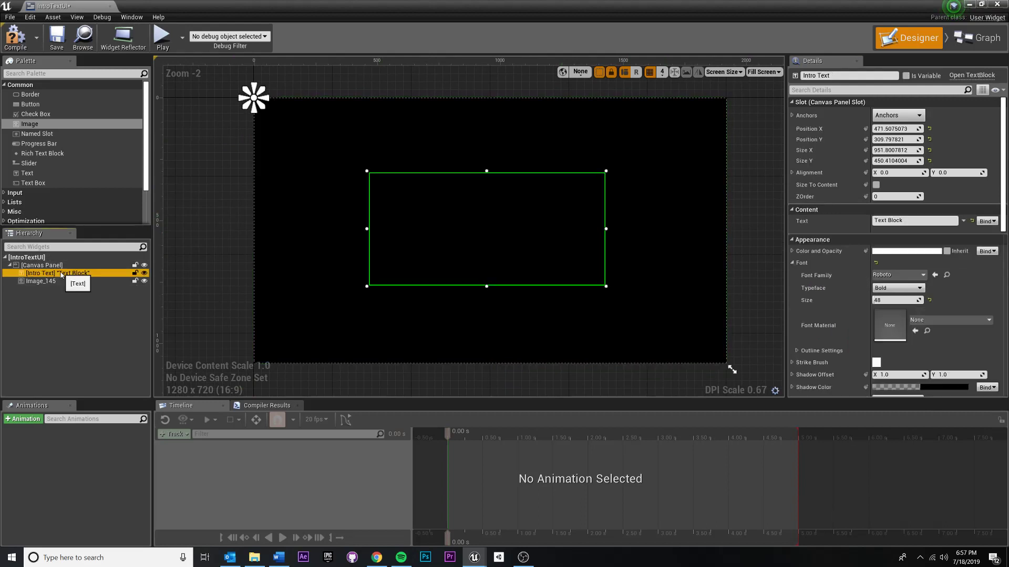
{"action": "double_click", "coordinate": [61, 273]}
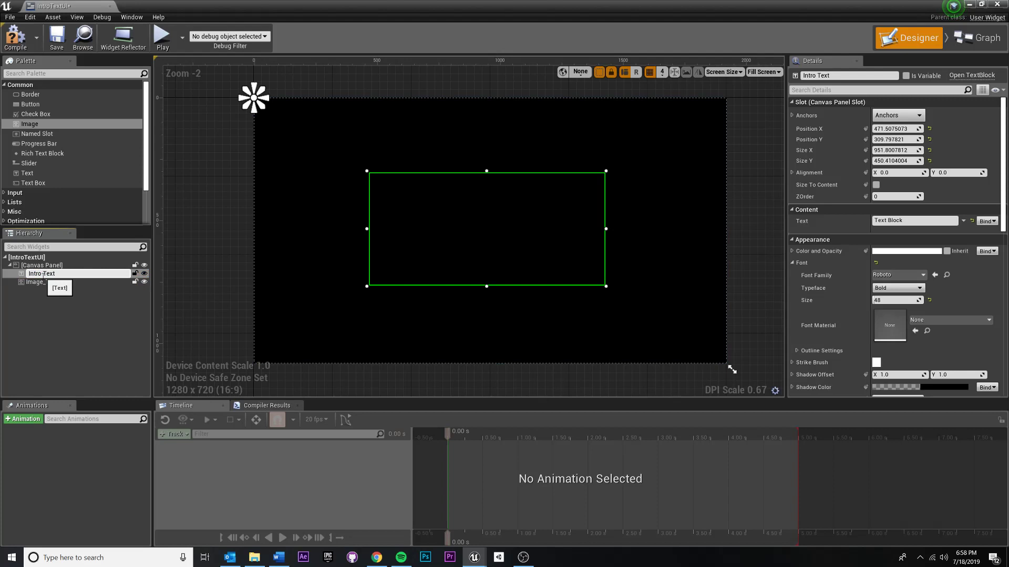
{"action": "left_click", "coordinate": [40, 281]}
{"action": "left_click_drag", "start_coordinate": [41, 281], "coordinate": [42, 273]}
- Rename Image_145 to 'Background' and reselect the Intro Text block
{"action": "left_click", "coordinate": [52, 281]}
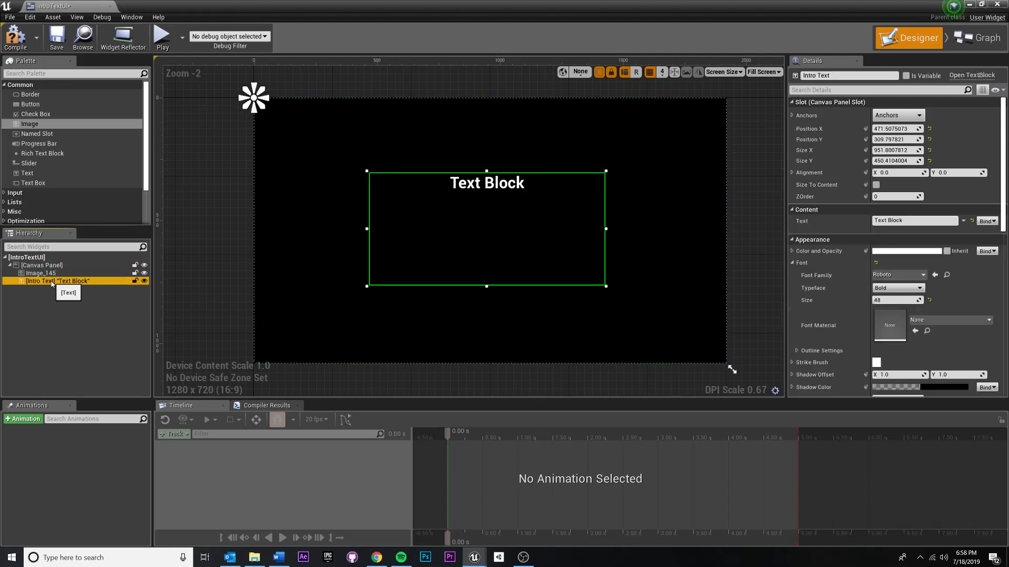
{"action": "left_click", "coordinate": [256, 247]}
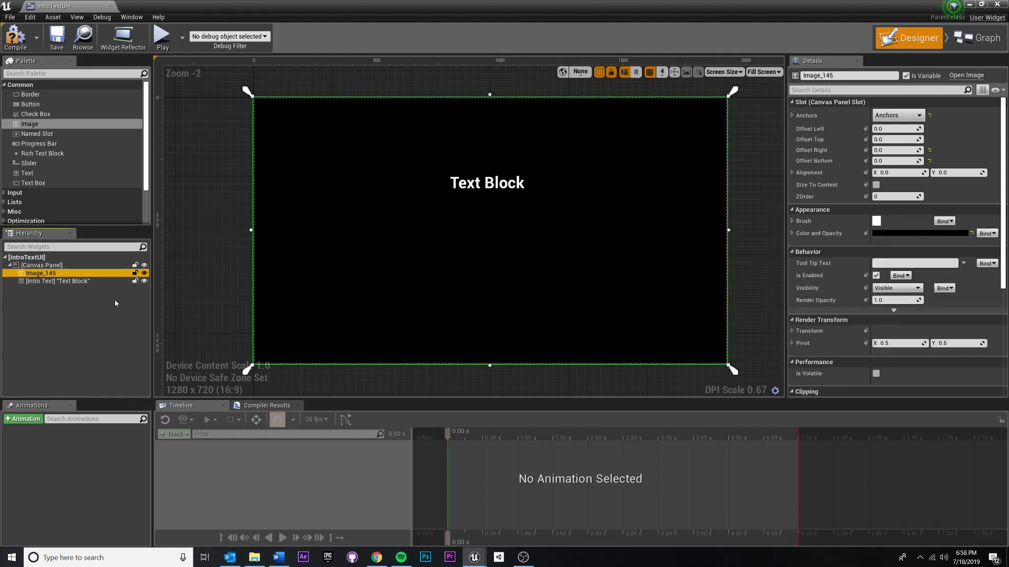
{"action": "key", "text": "F2"}
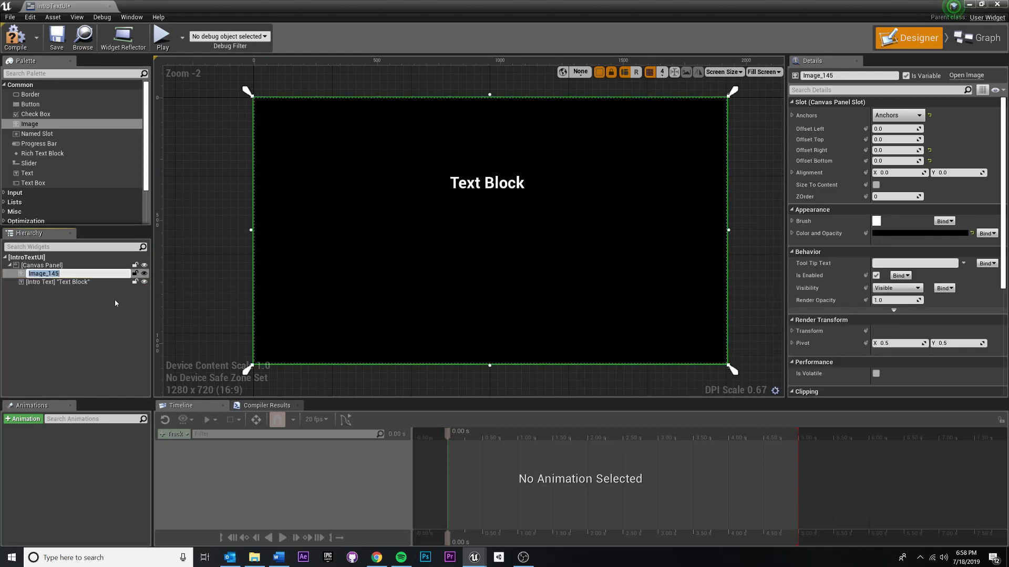
{"action": "type", "text": "Background"}
{"action": "key", "text": "Return"}
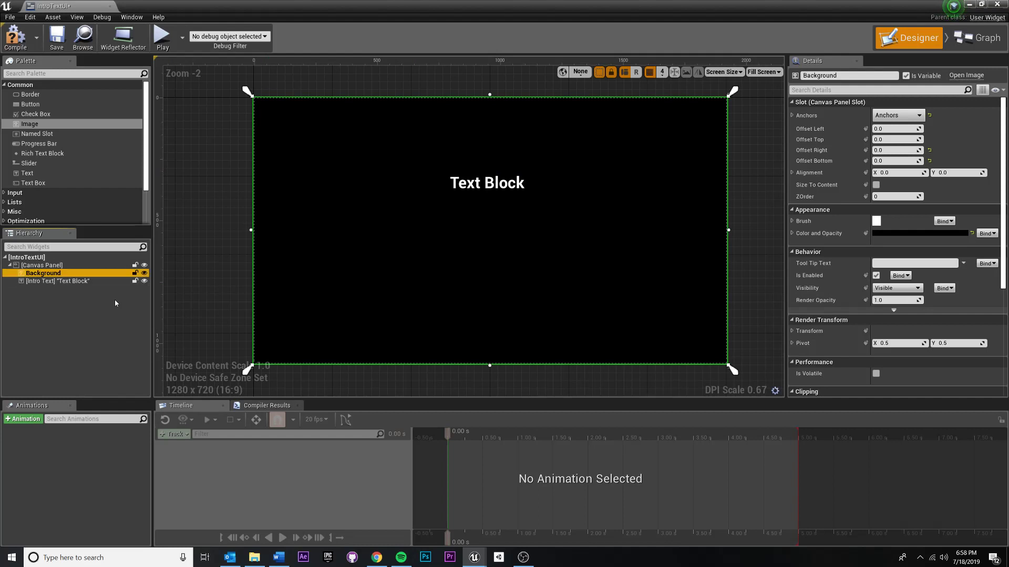
{"action": "left_click", "coordinate": [471, 184]}
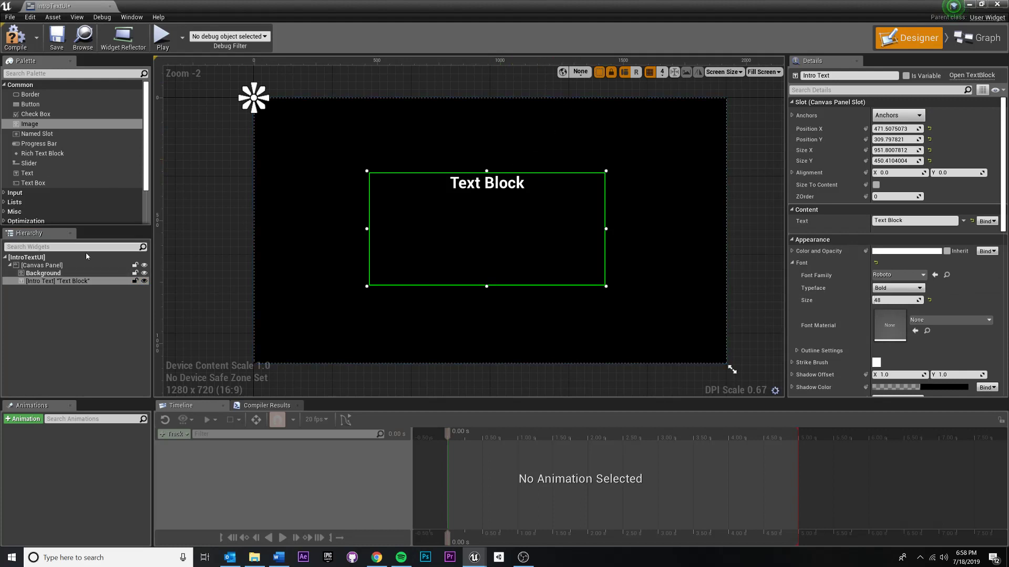
{"action": "left_click", "coordinate": [556, 138]}
{"action": "left_click", "coordinate": [508, 229]}
- Run a Google search in Chrome for '2 sentence horror' to find a quote
{"action": "key", "text": "alt+Tab"}
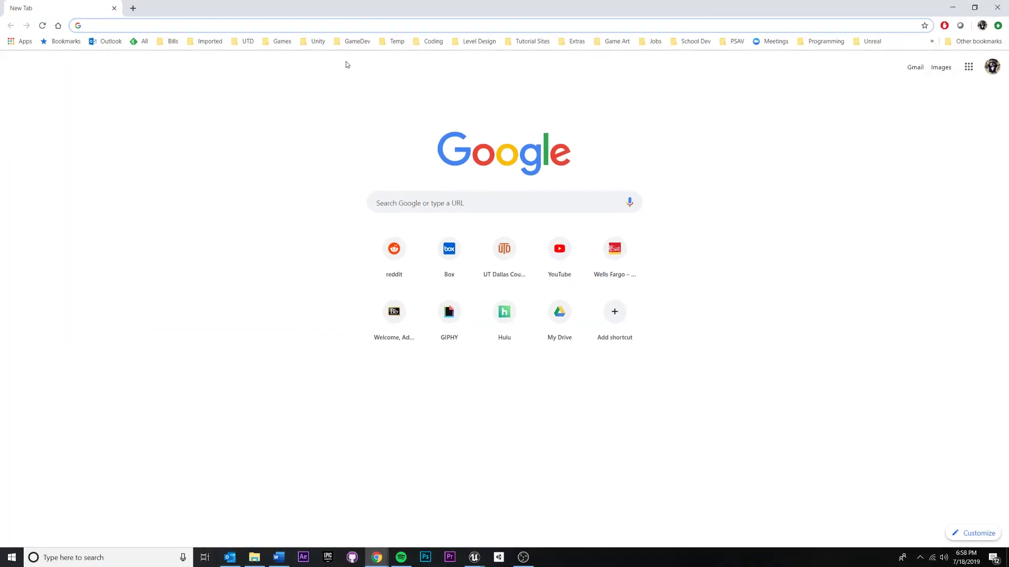
{"action": "type", "text": "2 sent"}
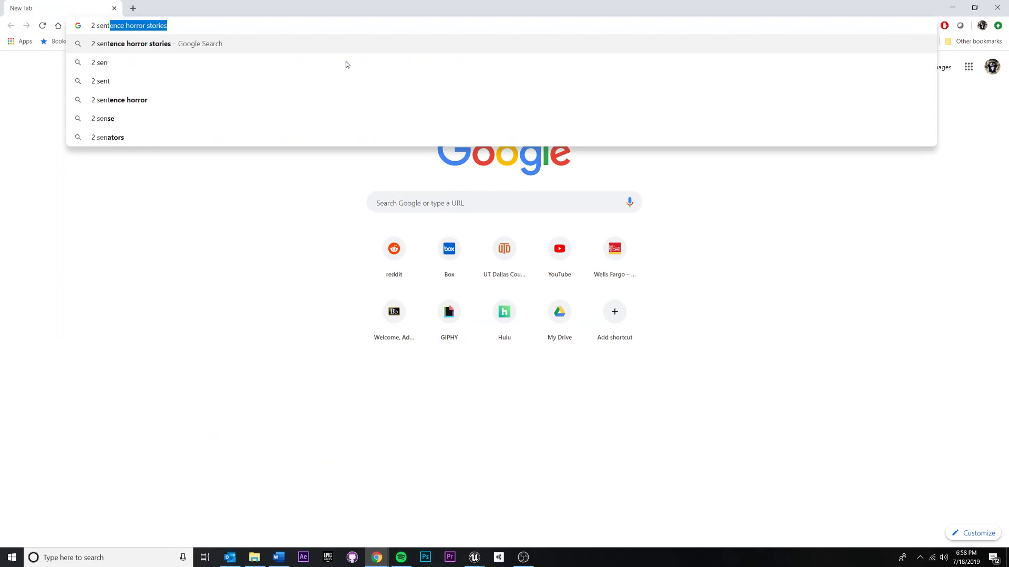
{"action": "type", "text": "ence horror"}
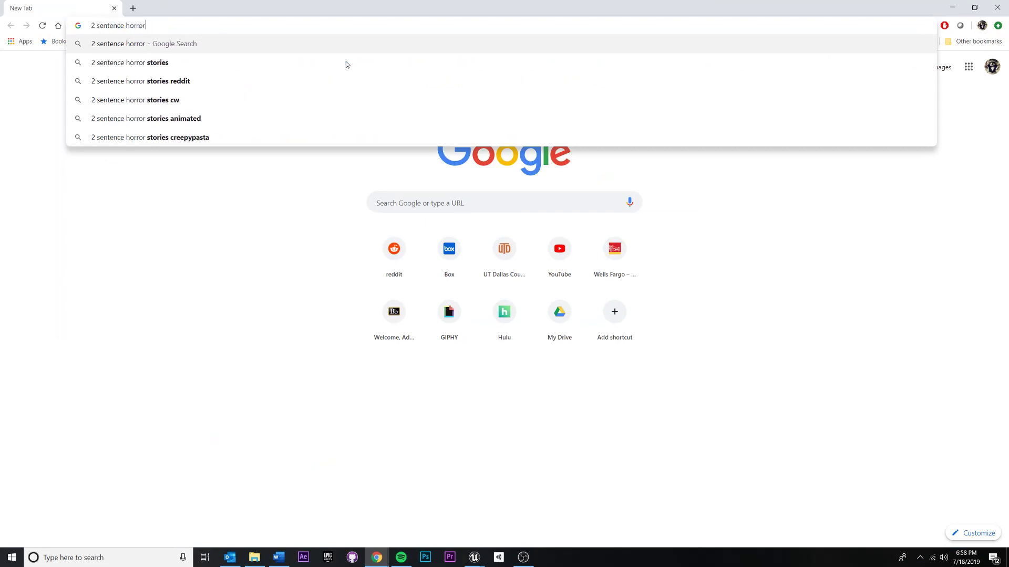
{"action": "key", "text": "Return"}
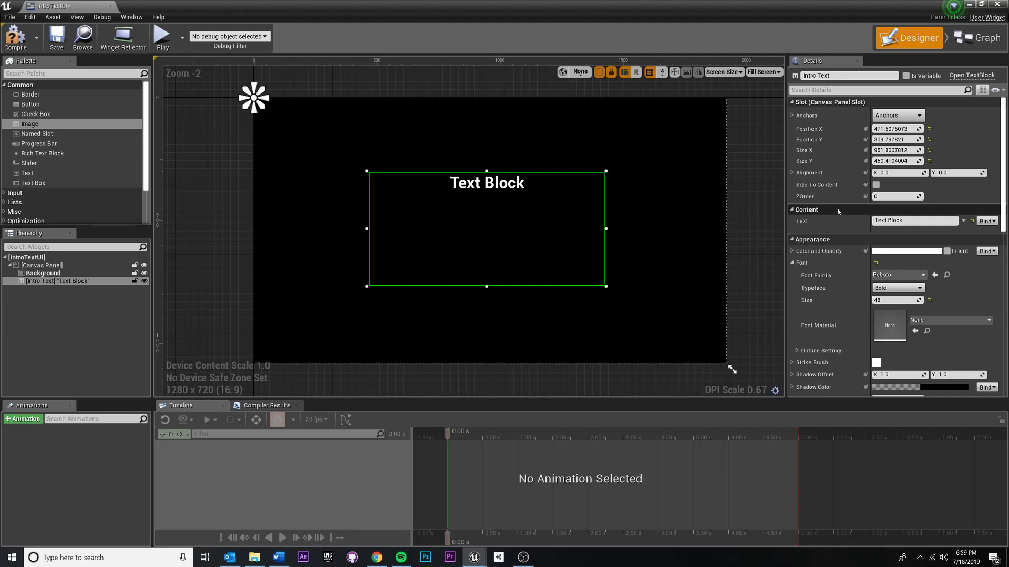
- Set the Intro Text to 'I looked out of my window.' and 'The stars had gone away...' with a blank line between
{"action": "left_click", "coordinate": [893, 221]}
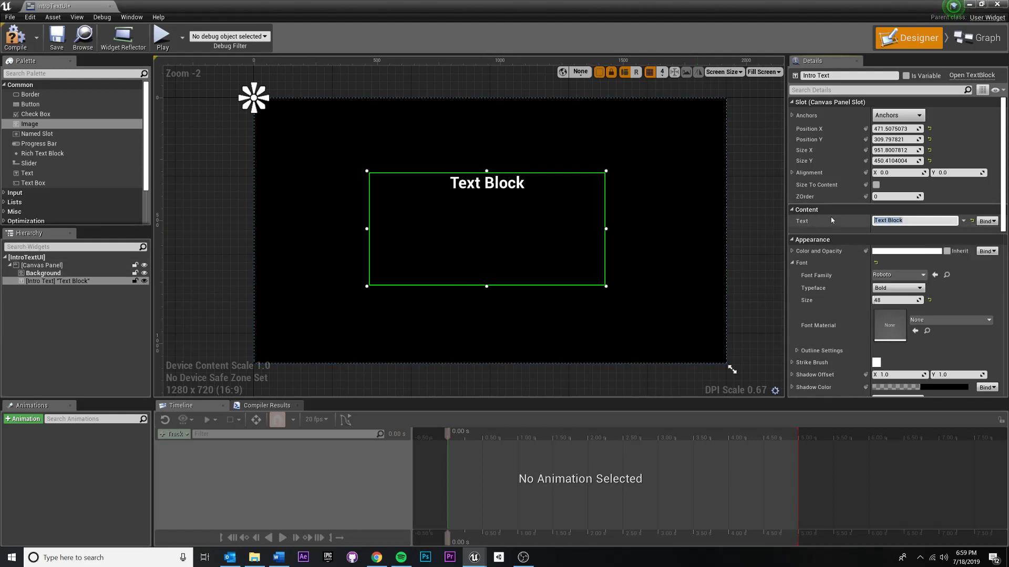
{"action": "type", "text": "I looked out of my window."}
{"action": "key", "text": "shift+Return"}
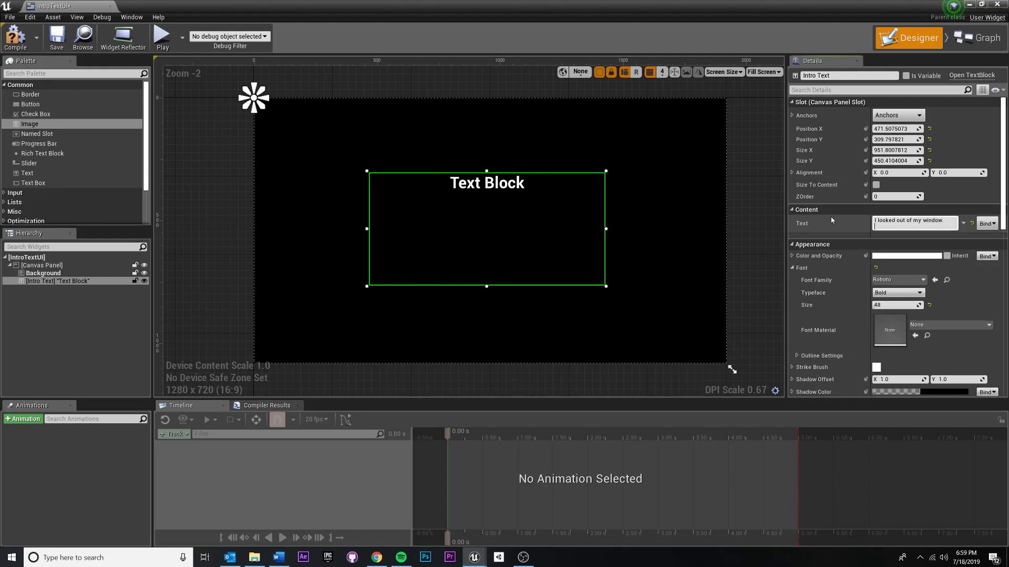
{"action": "key", "text": "shift+Return"}
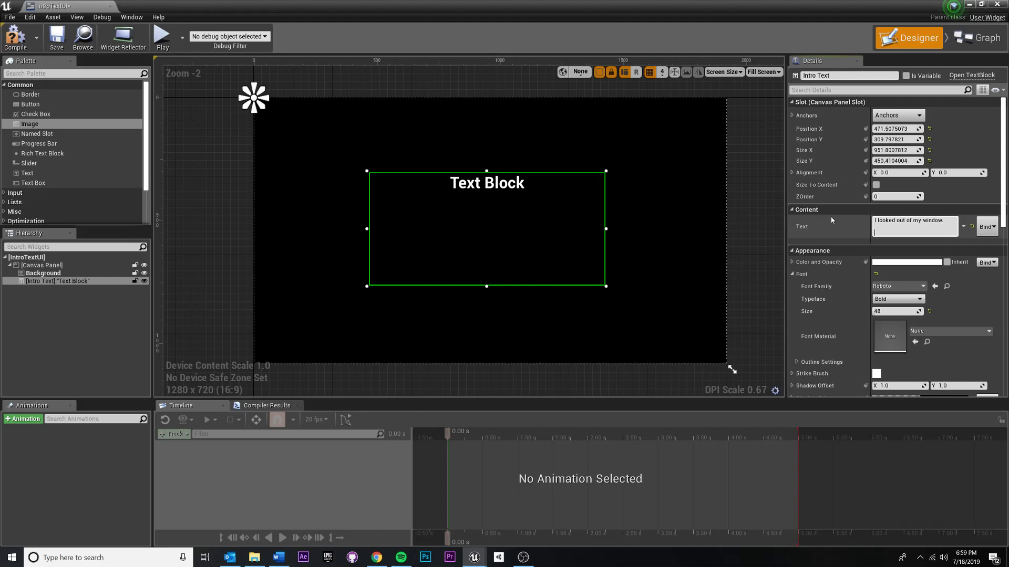
{"action": "type", "text": "The stars had gone away..."}
{"action": "key", "text": "Return"}
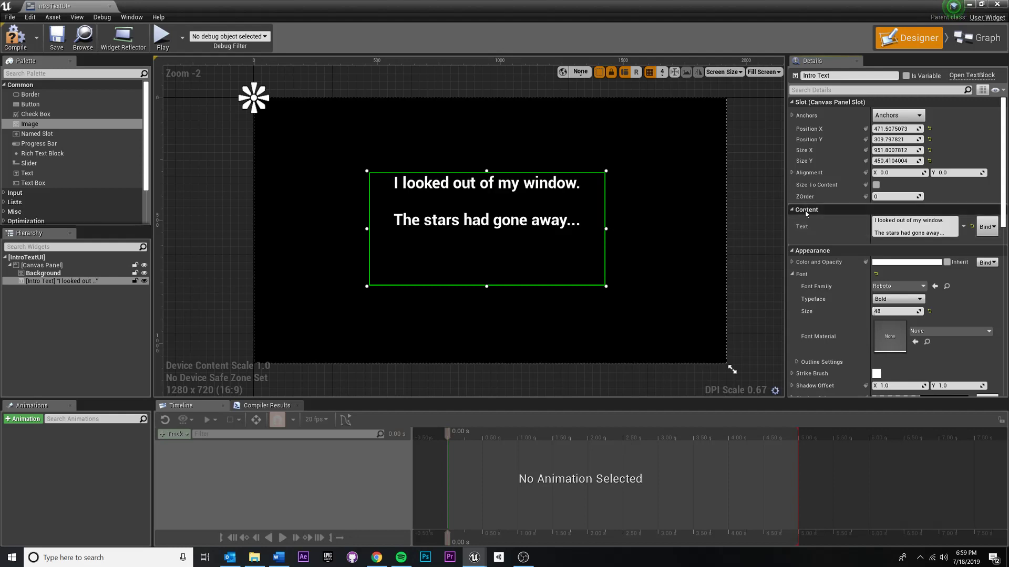
- Lower the Intro Text box's top edge to Position Y 353.84, giving Size Y 406.37
{"action": "left_click_drag", "start_coordinate": [486, 171], "coordinate": [487, 183]}
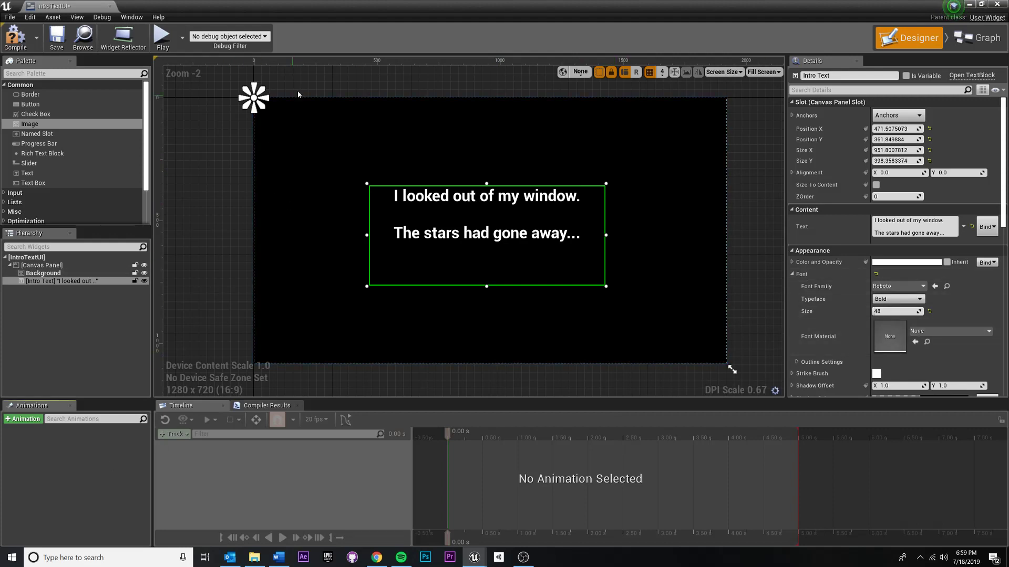
{"action": "left_click", "coordinate": [311, 74]}
{"action": "mouse_move", "coordinate": [431, 121]}
{"action": "right_mouse_down"}
{"action": "mouse_move", "coordinate": [437, 132]}
{"action": "mouse_move", "coordinate": [412, 116]}
{"action": "right_mouse_up"}
{"action": "left_click", "coordinate": [435, 198]}
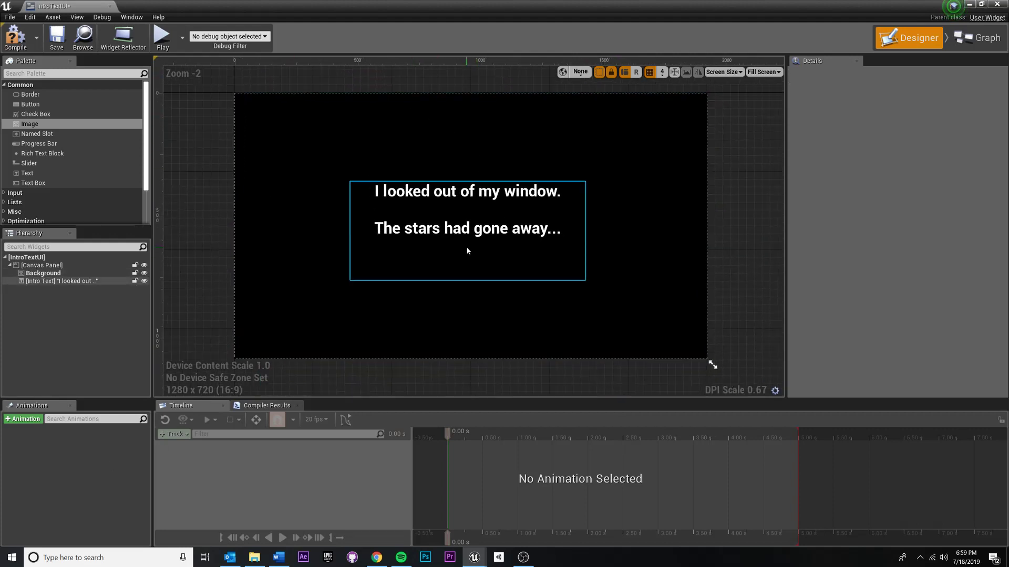
{"action": "left_click_drag", "start_coordinate": [468, 179], "coordinate": [467, 177]}
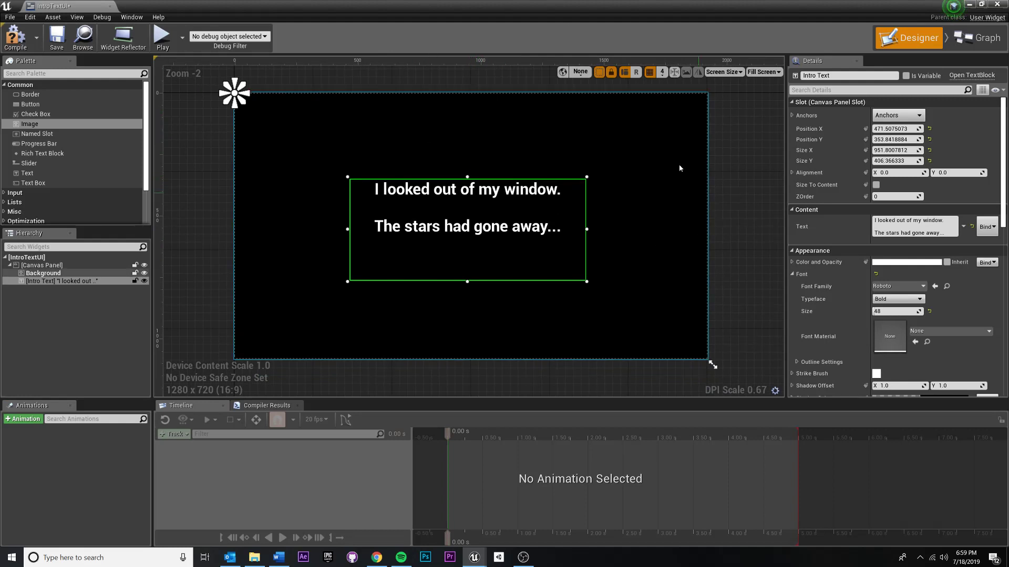
{"action": "right_click_drag", "start_coordinate": [709, 153], "coordinate": [736, 158]}
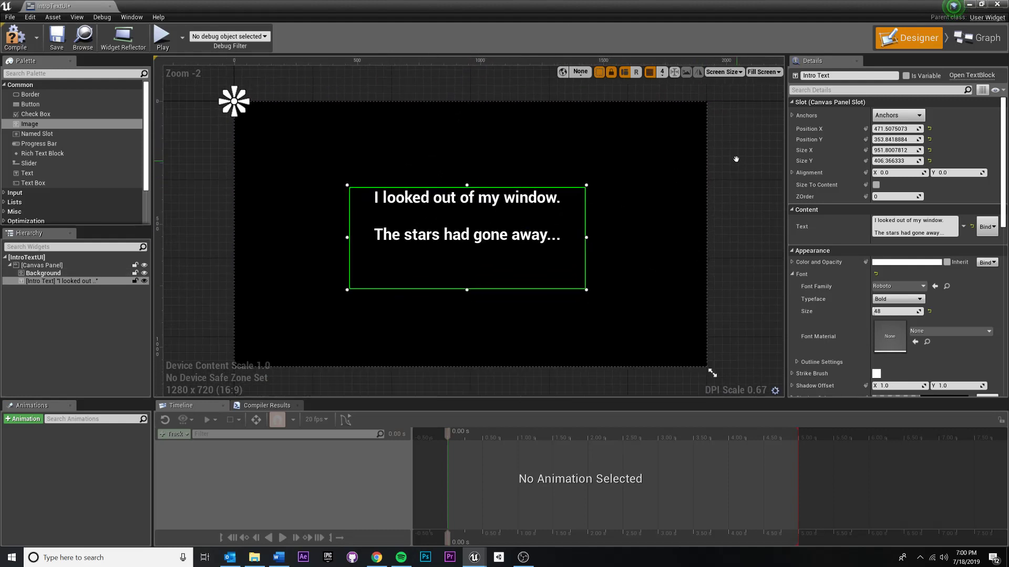